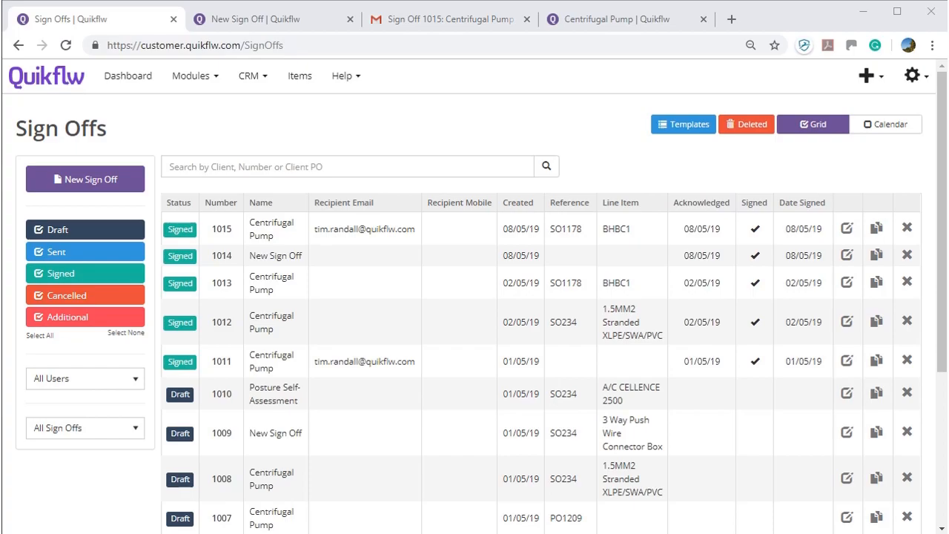
# - Create a new blank sign-off, 1016, from the Sign Offs module
pyautogui.click(199, 74)
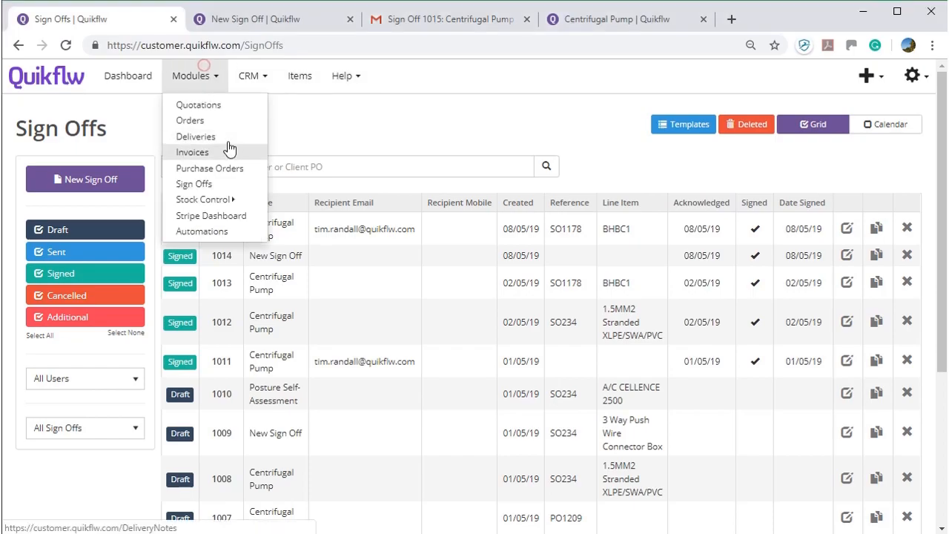
pyautogui.click(235, 189)
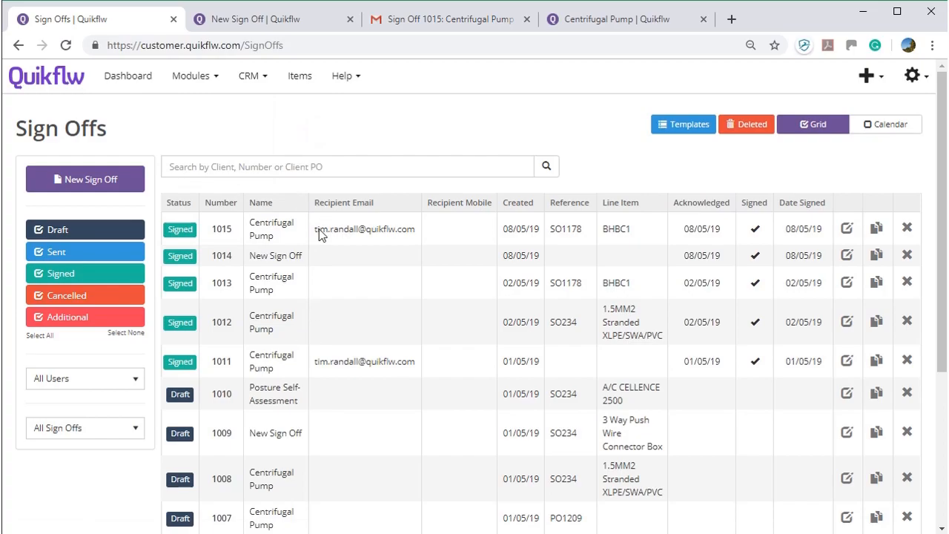
pyautogui.click(84, 184)
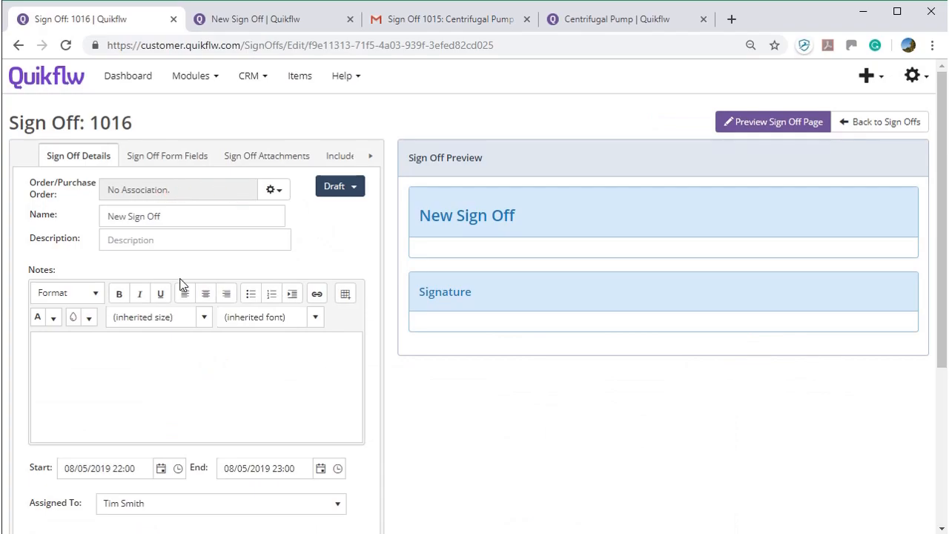
pyautogui.scroll(-3, 78, 270)
pyautogui.scroll(2, 81, 260)
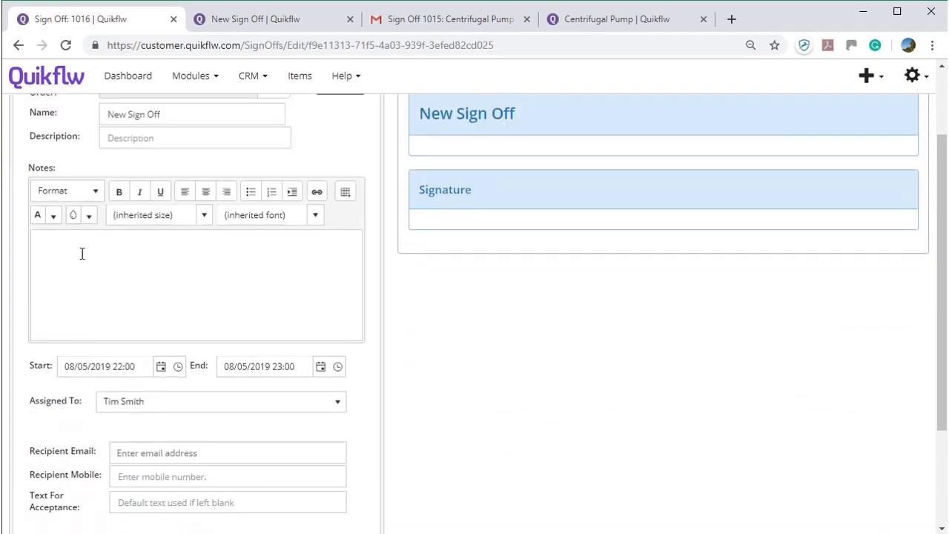
pyautogui.scroll(-1, 129, 415)
pyautogui.scroll(3, 137, 401)
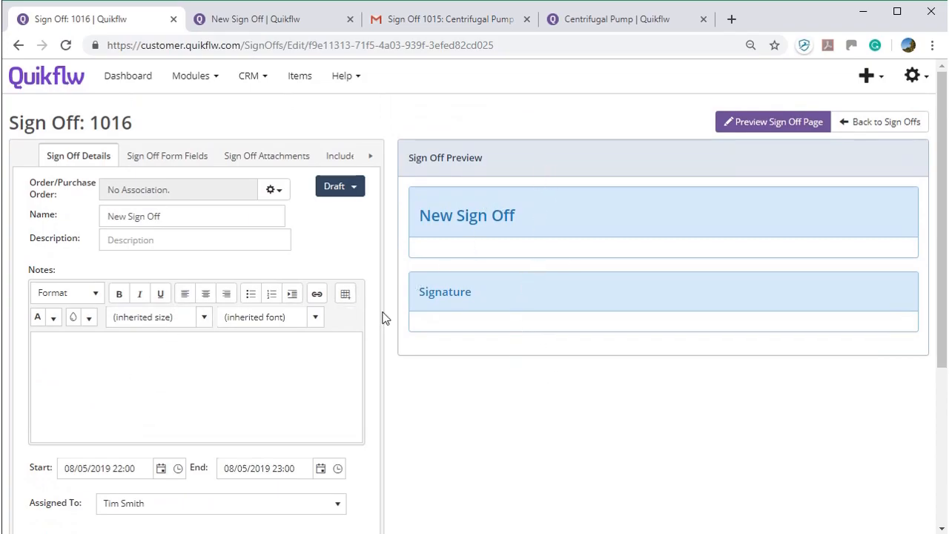
# - Check the Form Fields section, viewing a new field's type options while keeping Text
pyautogui.click(185, 161)
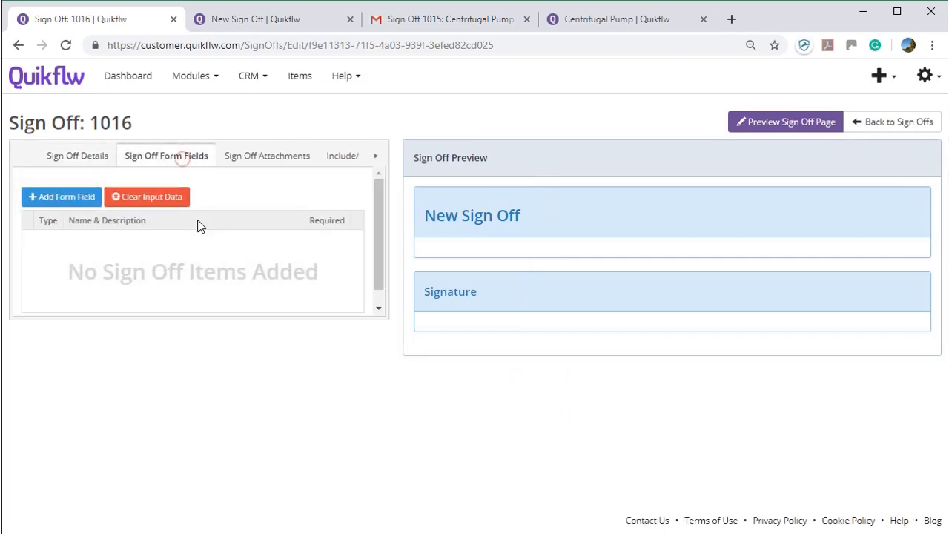
pyautogui.click(67, 197)
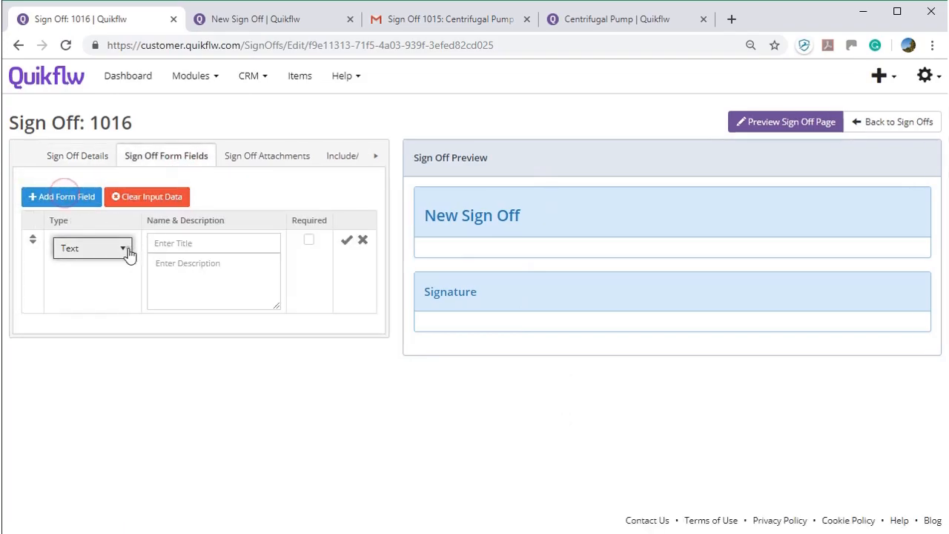
pyautogui.click(124, 251)
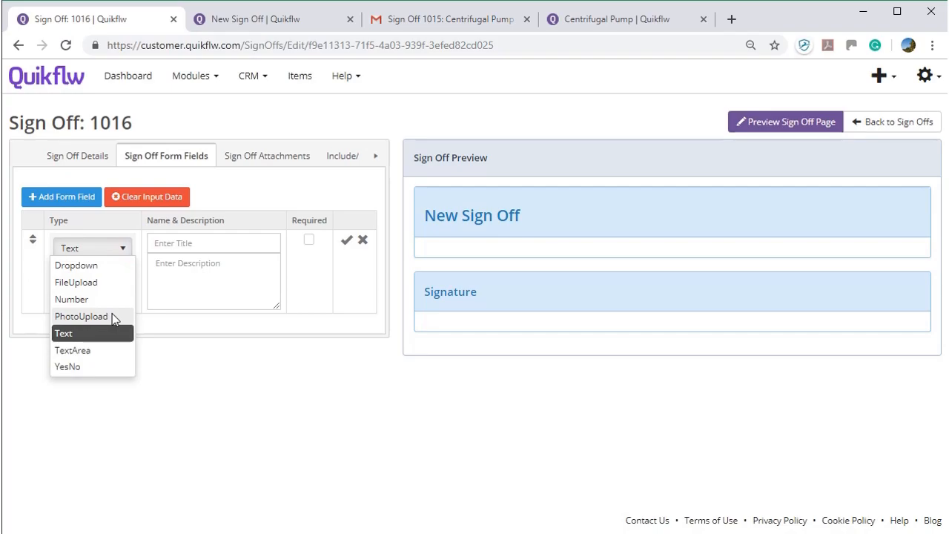
pyautogui.click(210, 184)
# - Review the Attachments and Include/Generate PDF options, then go back to Sign Off Details
pyautogui.click(267, 160)
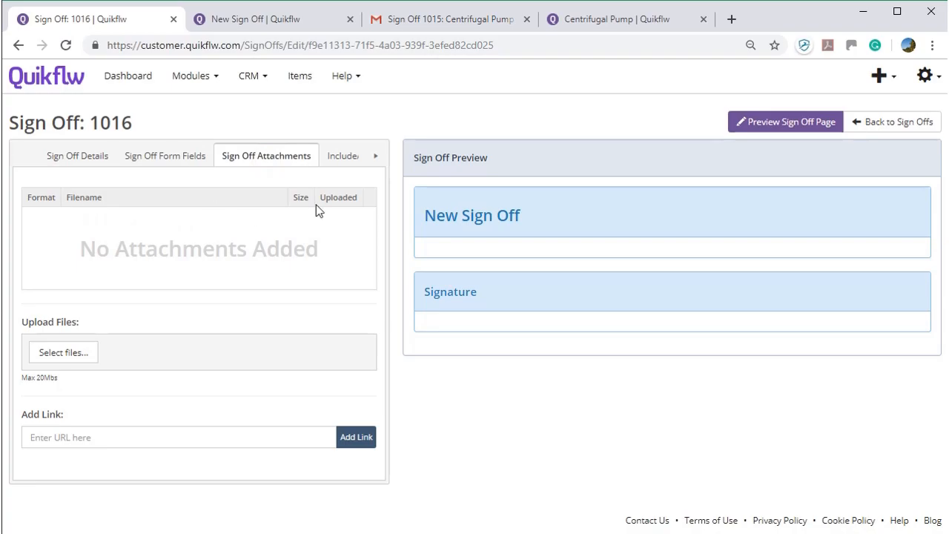
pyautogui.click(342, 158)
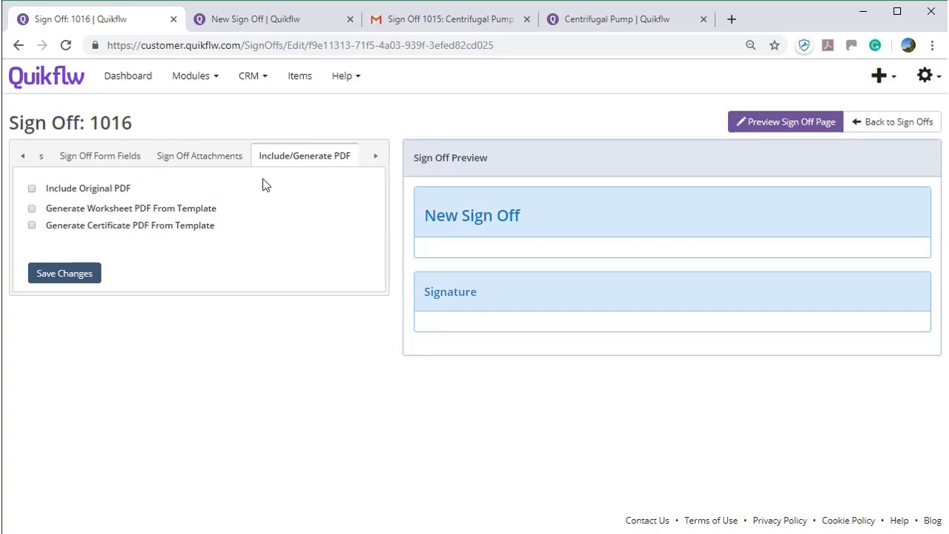
pyautogui.click(372, 159)
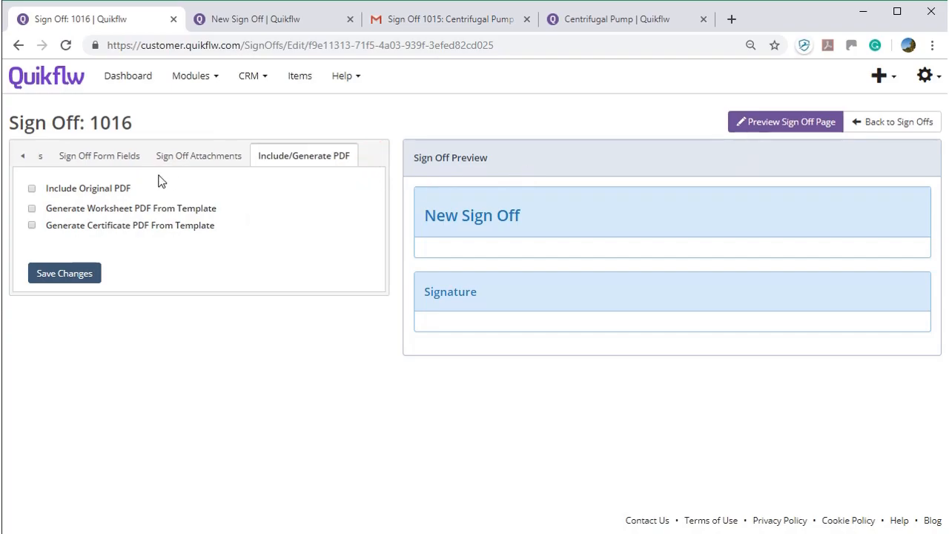
pyautogui.click(87, 162)
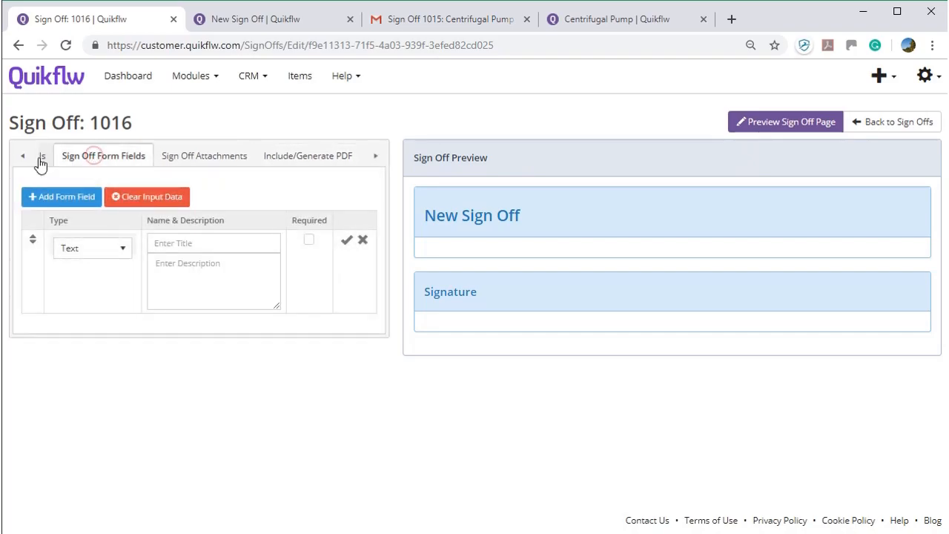
pyautogui.click(26, 161)
pyautogui.click(82, 157)
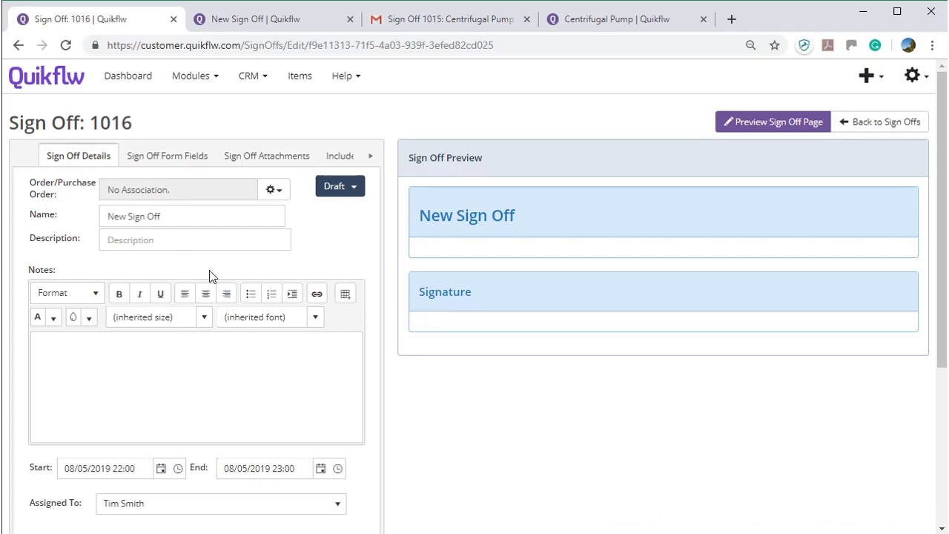
# - Open the Centrifugal Pump template T1001 from the Sign Off Templates list
pyautogui.click(856, 126)
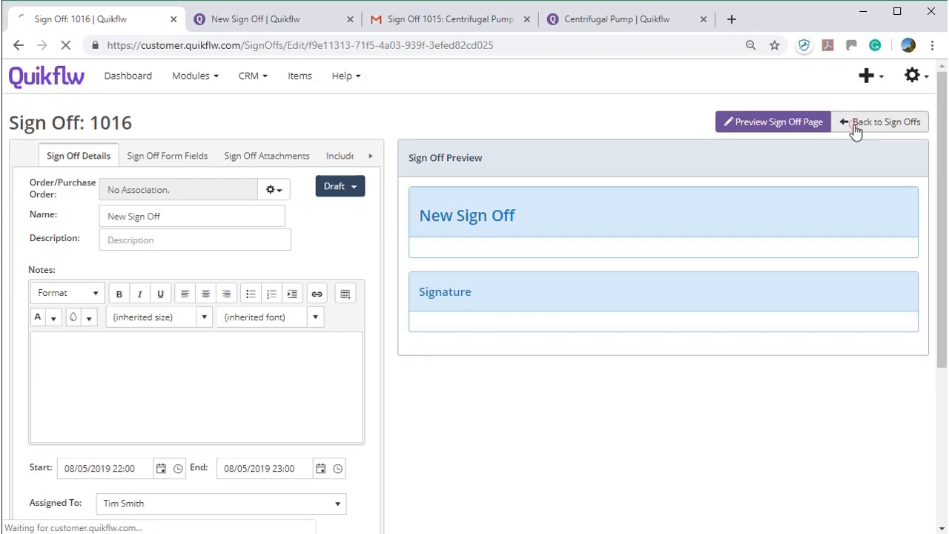
pyautogui.click(682, 129)
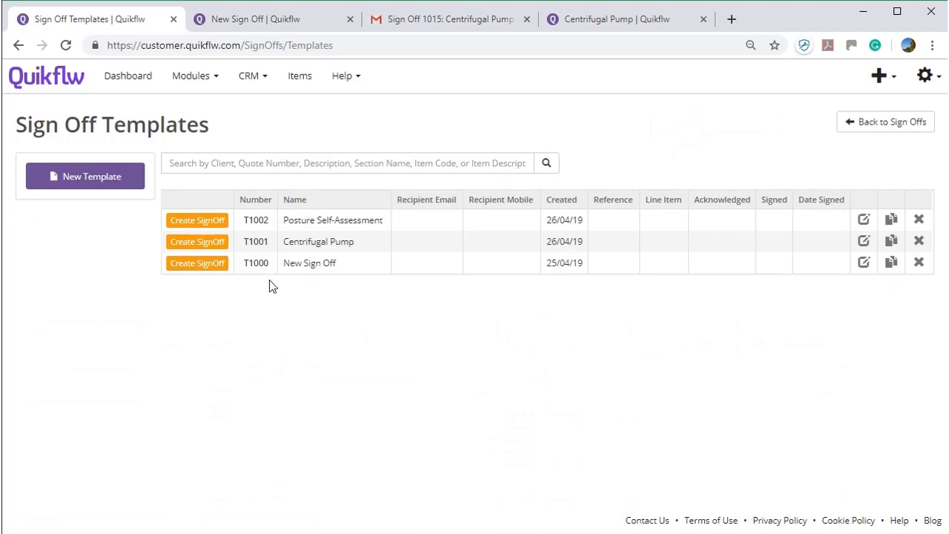
pyautogui.click(255, 244)
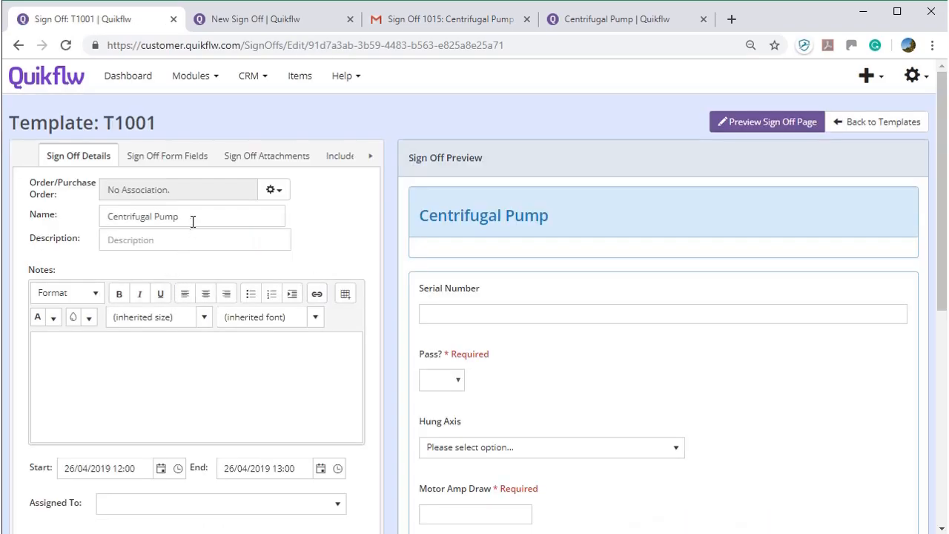
pyautogui.scroll(-1, 159, 311)
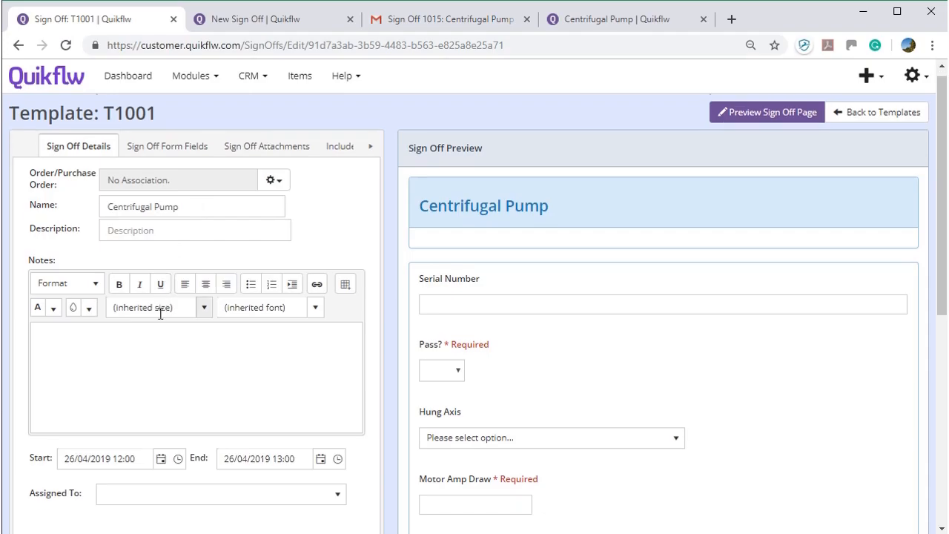
pyautogui.click(180, 282)
pyautogui.scroll(-1, 182, 319)
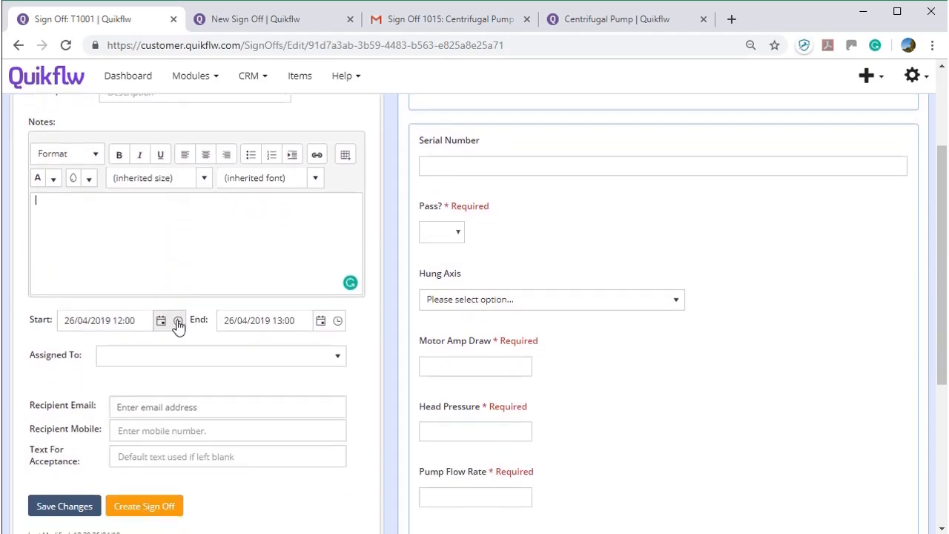
pyautogui.scroll(2, 178, 324)
# - Inspect the Pump Flow Rate form field's type options and cancel without changes
pyautogui.click(169, 159)
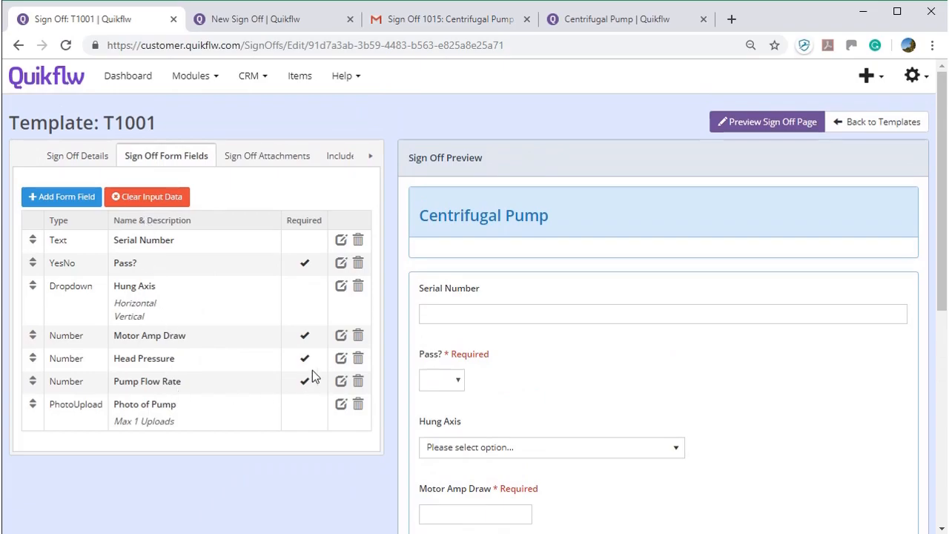
pyautogui.click(341, 381)
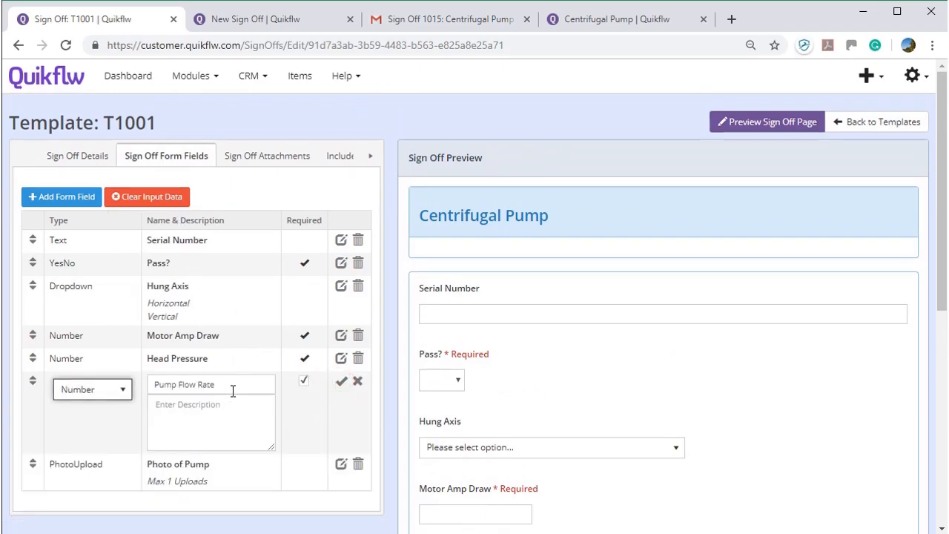
pyautogui.click(82, 389)
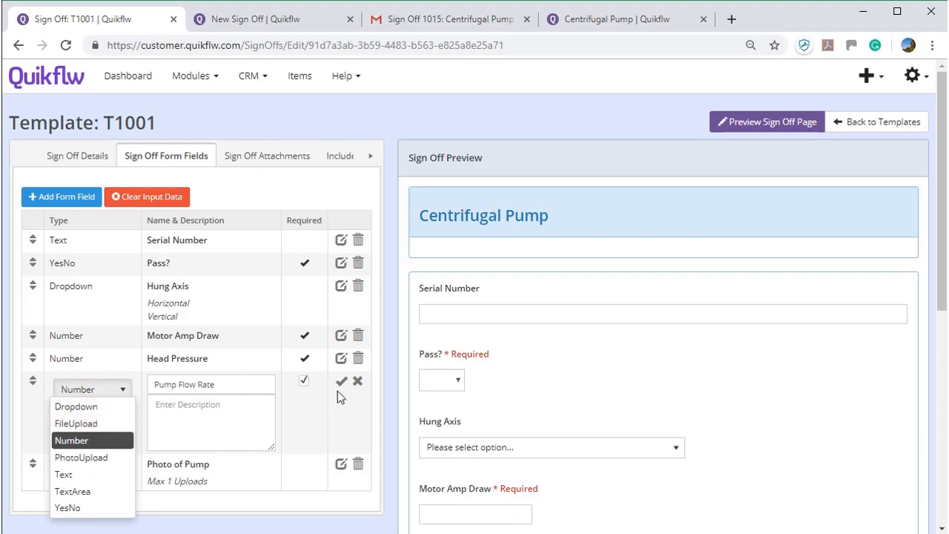
pyautogui.click(357, 381)
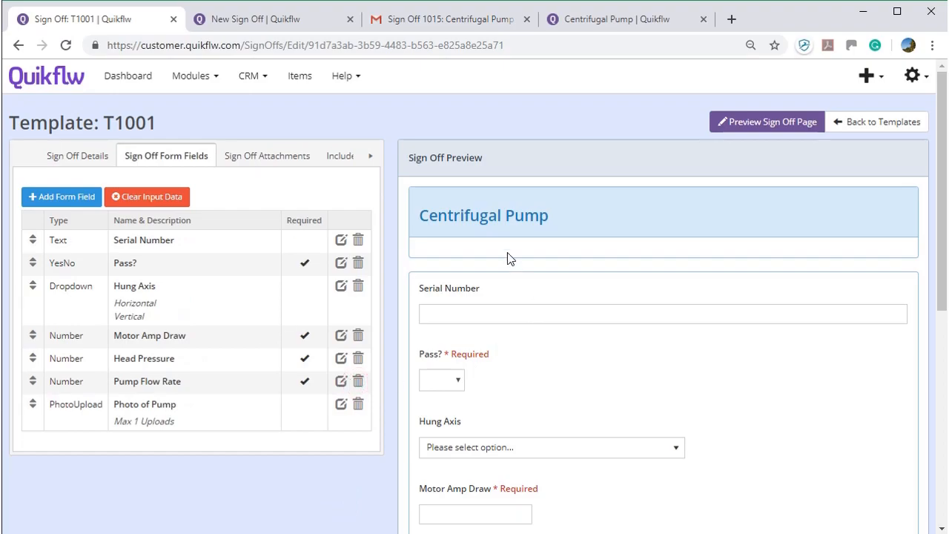
pyautogui.scroll(-3, 500, 353)
pyautogui.scroll(3, 497, 355)
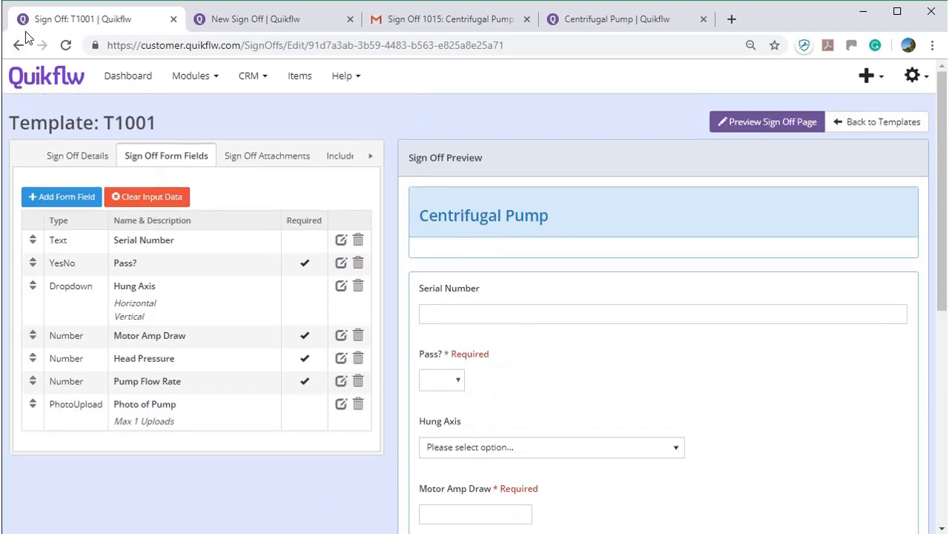
# - Glance at the template's attachments and details, then go back to the templates list
pyautogui.click(283, 159)
pyautogui.click(92, 157)
pyautogui.click(843, 131)
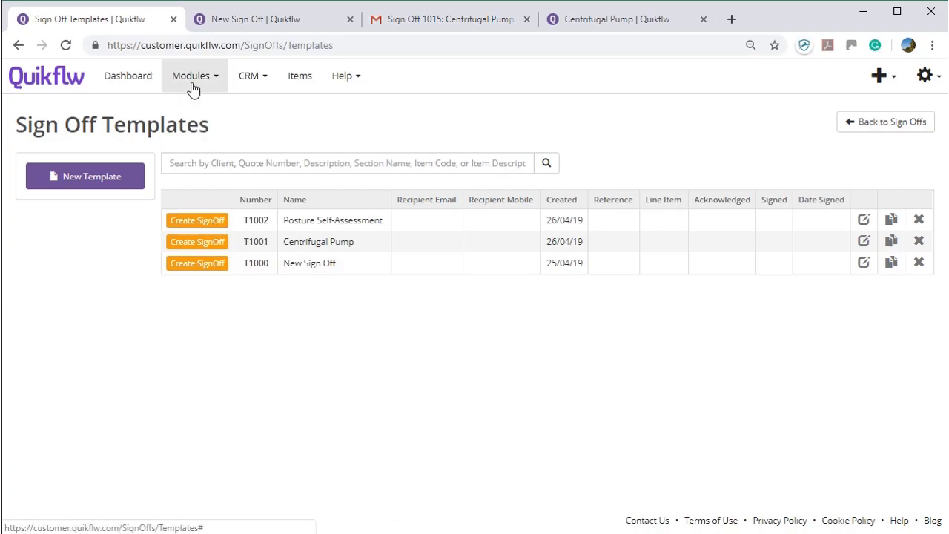
# - Set T1001 - Centrifugal Pump as the 1.5MM2 cable item's default sign-off template, then open Orders
pyautogui.click(295, 77)
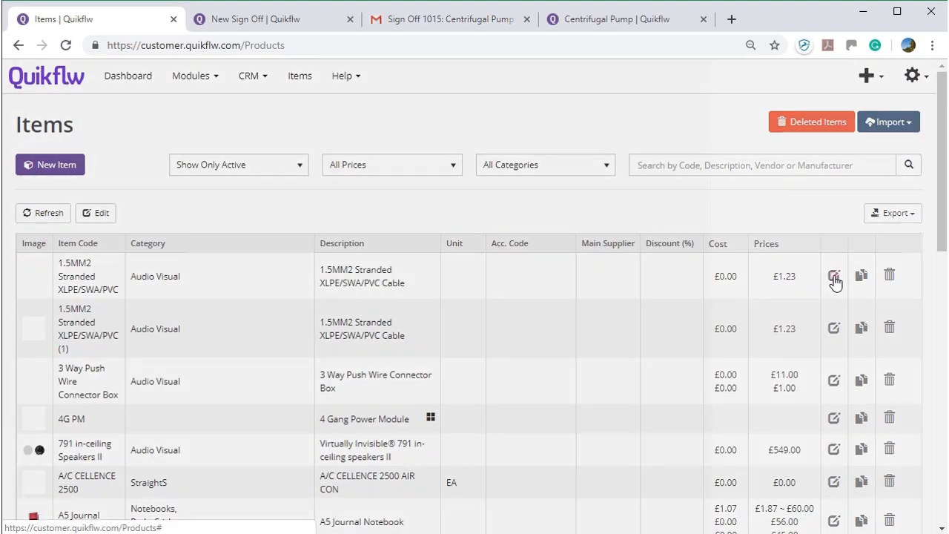
pyautogui.click(834, 275)
pyautogui.scroll(-3, 519, 332)
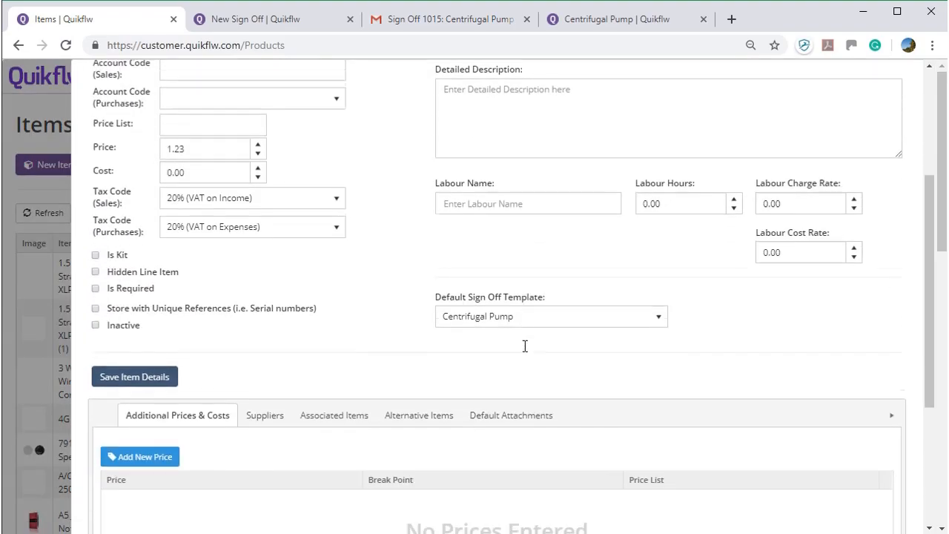
pyautogui.click(529, 310)
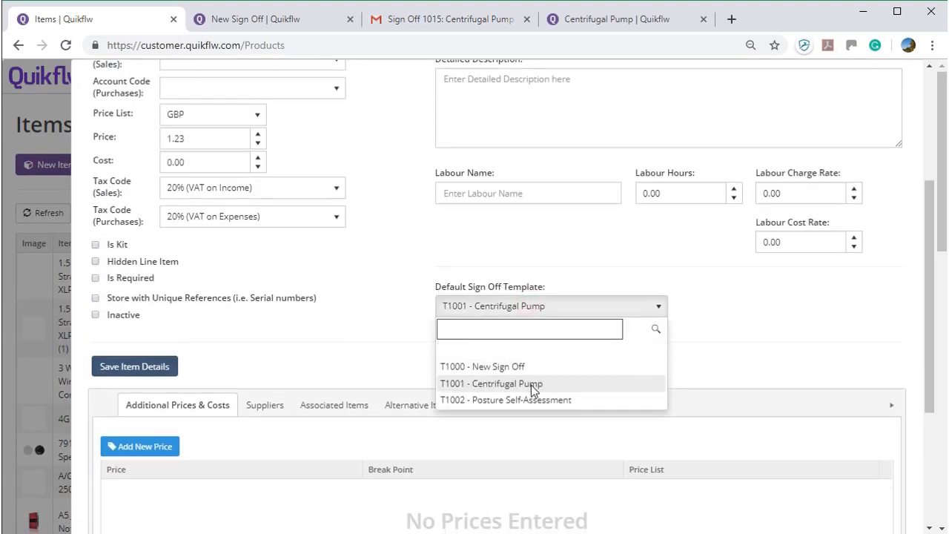
pyautogui.click(530, 384)
pyautogui.scroll(2, 541, 328)
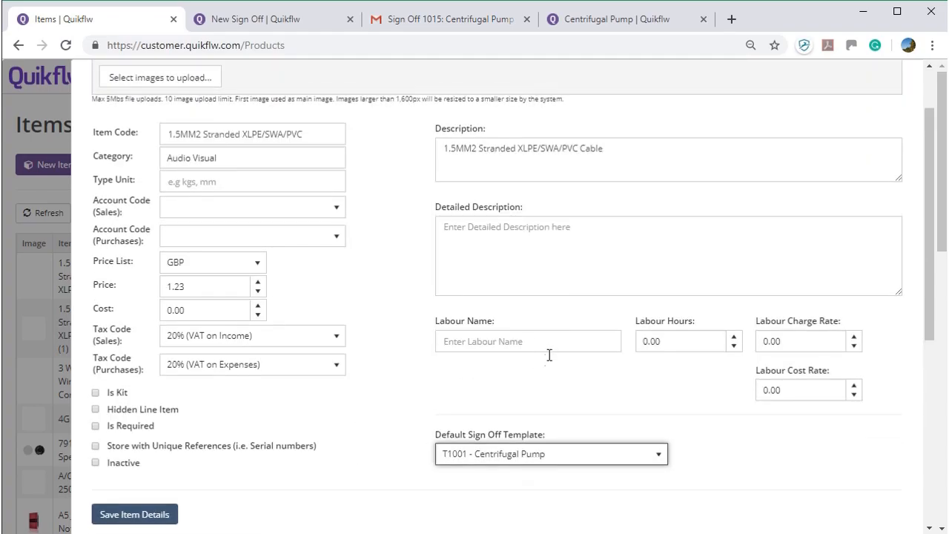
pyautogui.scroll(1, 548, 380)
pyautogui.click(869, 106)
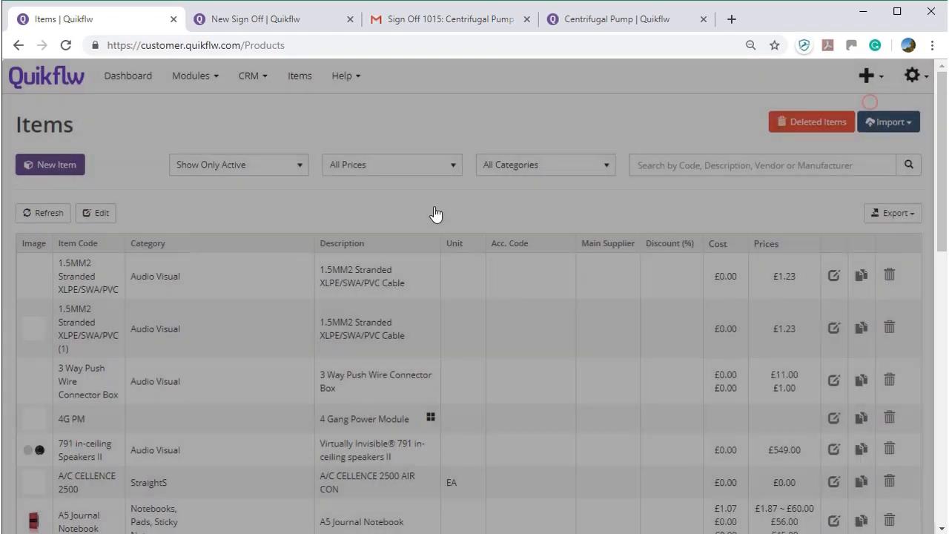
pyautogui.click(189, 75)
pyautogui.click(192, 120)
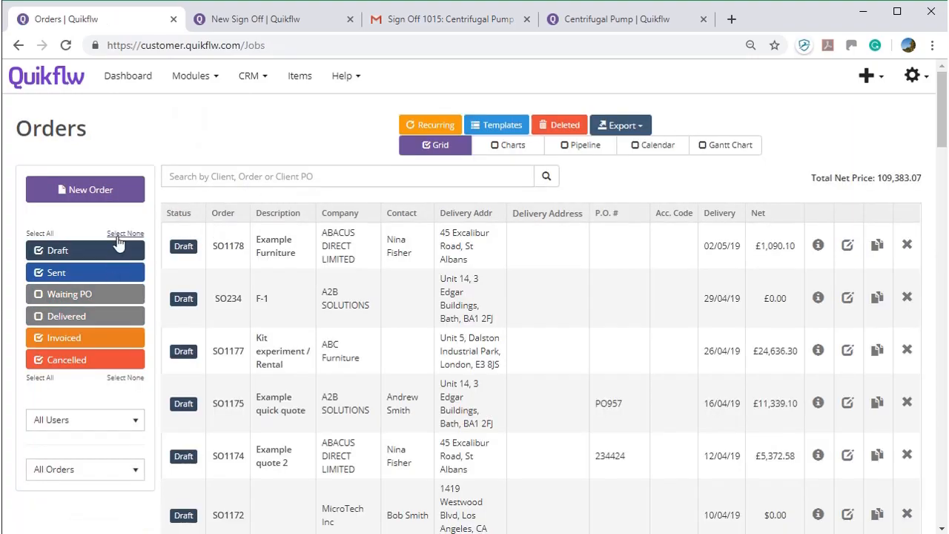
# - Start new order SO1179 and choose A2B SOLUTIONS as its company
pyautogui.click(111, 197)
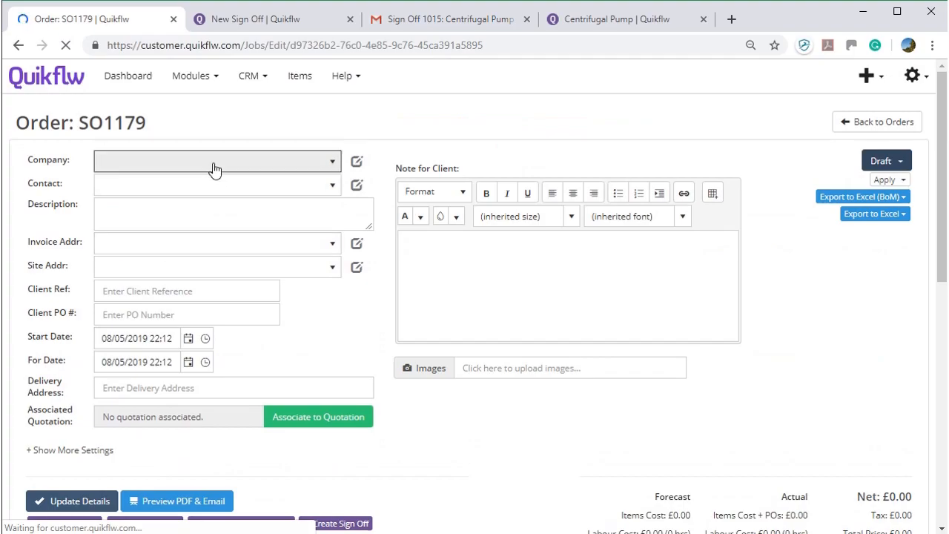
pyautogui.click(213, 162)
pyautogui.click(165, 227)
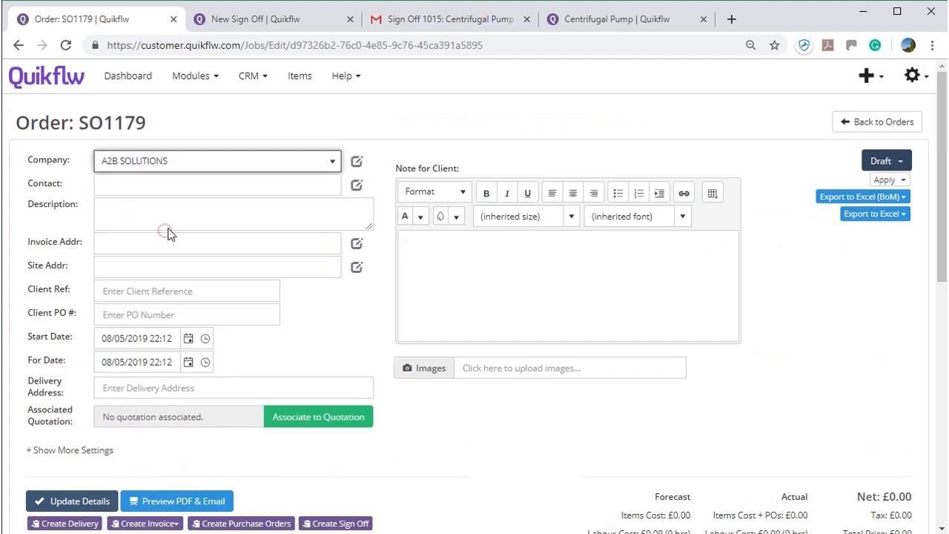
pyautogui.click(172, 187)
# - Assign a contact person to order SO1179
pyautogui.click(175, 247)
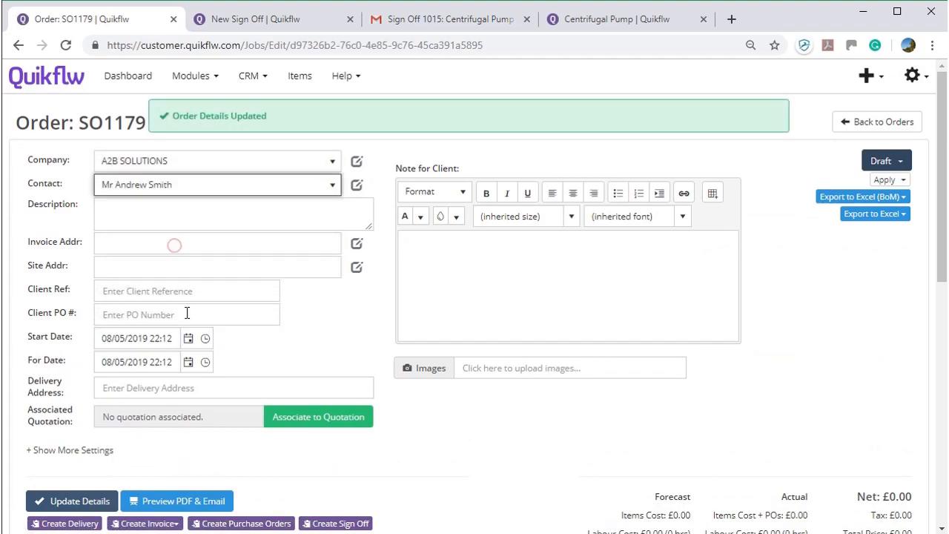
pyautogui.scroll(-2, 189, 349)
pyautogui.scroll(-3, 191, 362)
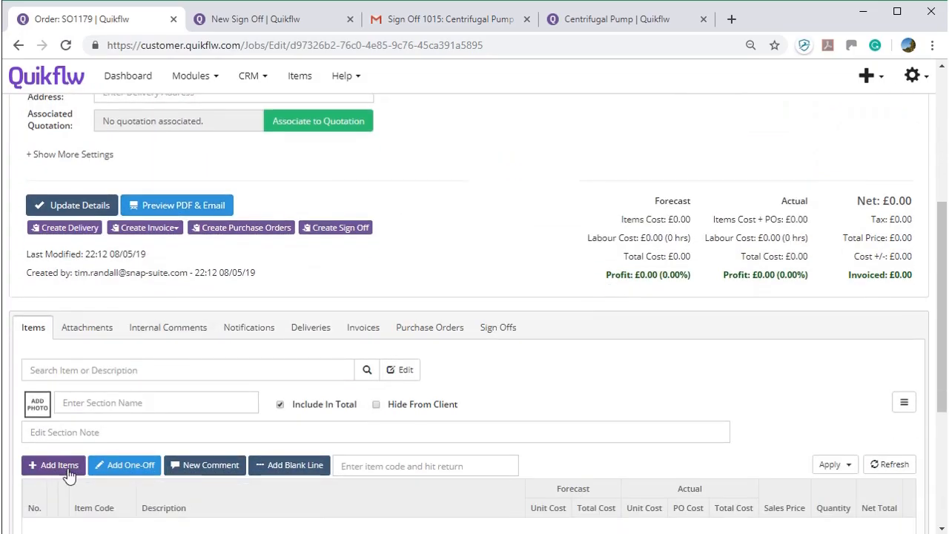
# - Add the 1.5MM2 Stranded XLPE/SWA/PVC Cable at £1.23 as the order's first line
pyautogui.click(53, 462)
pyautogui.click(895, 224)
pyautogui.click(886, 111)
pyautogui.scroll(-3, 256, 404)
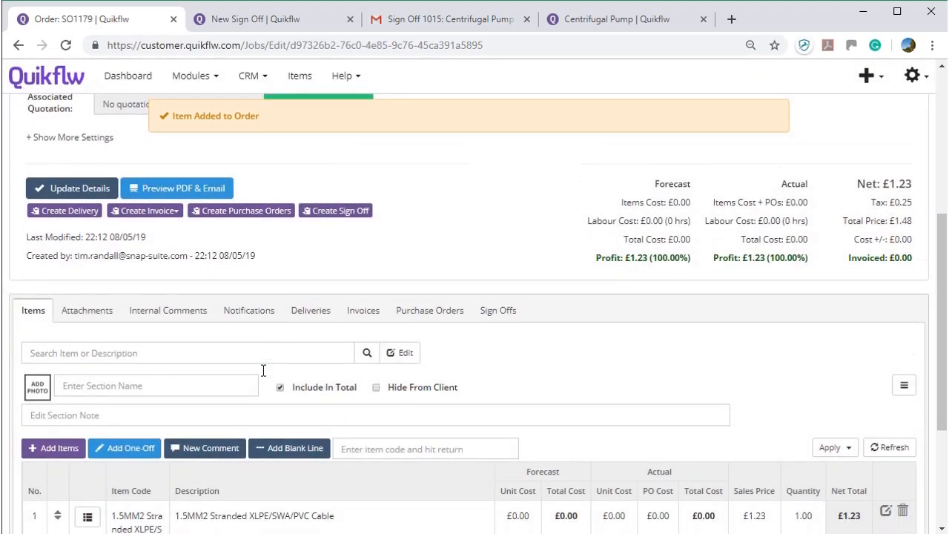
pyautogui.click(88, 388)
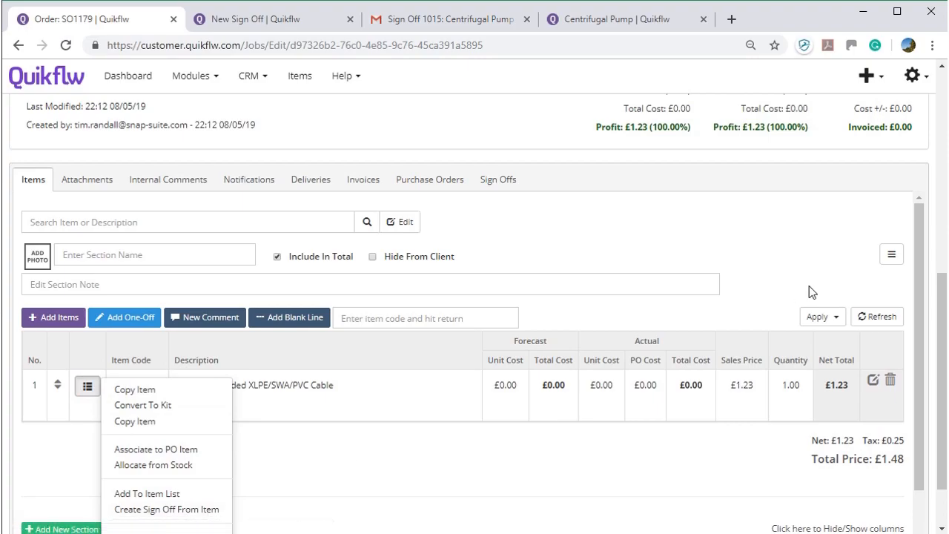
pyautogui.click(891, 254)
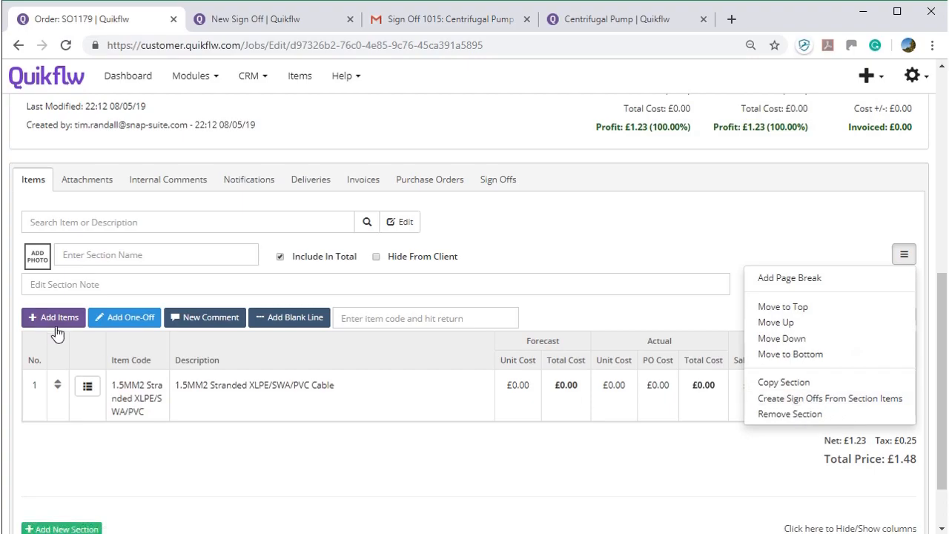
# - Generate sign-off 1017 from the section's cable item using the T1001 - Centrifugal Pump template
pyautogui.click(889, 398)
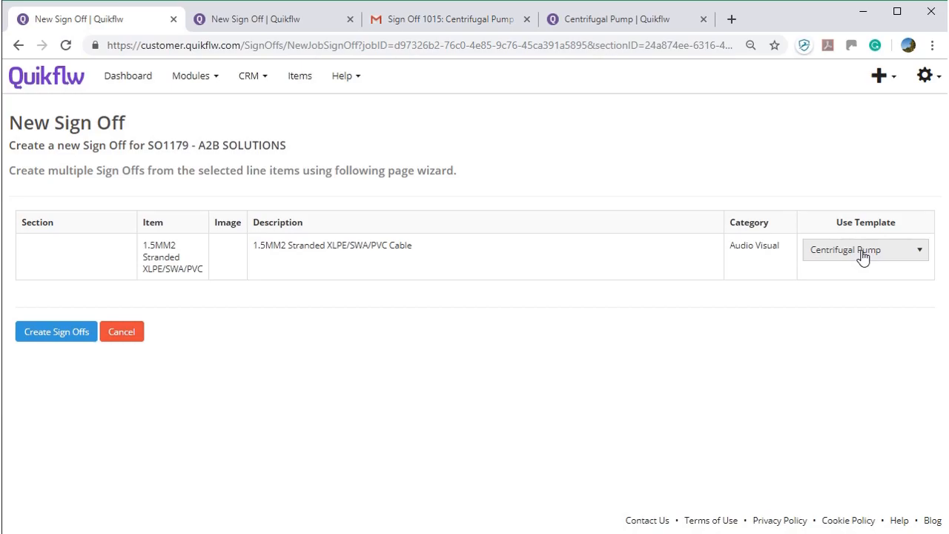
pyautogui.click(864, 252)
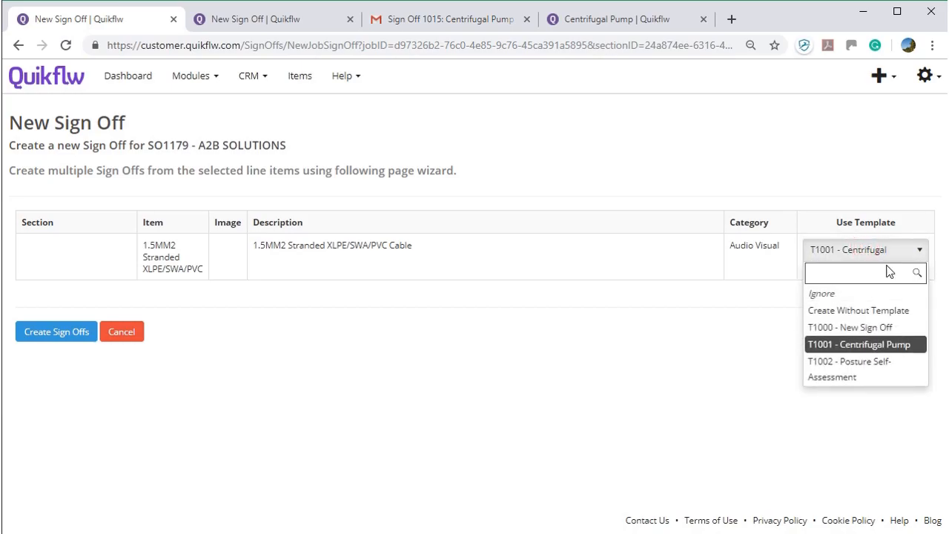
pyautogui.click(883, 344)
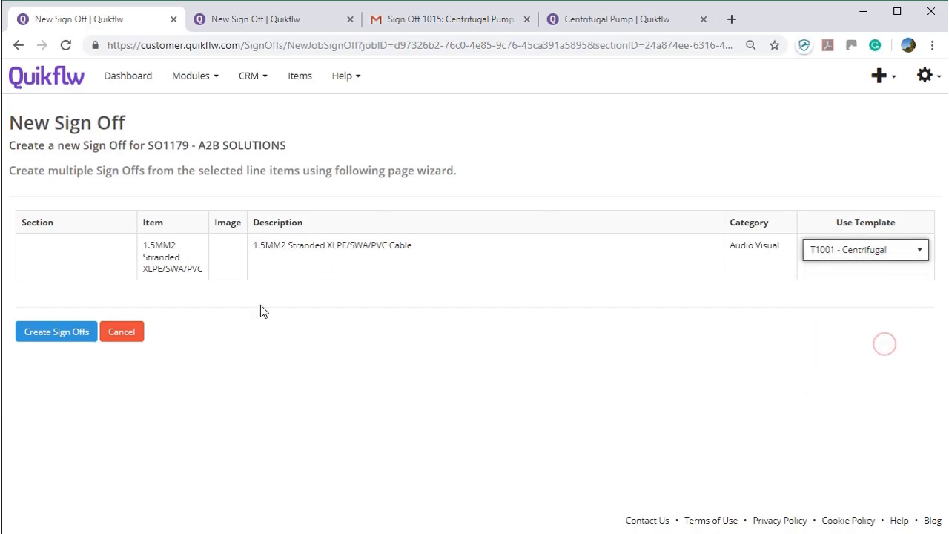
pyautogui.click(39, 339)
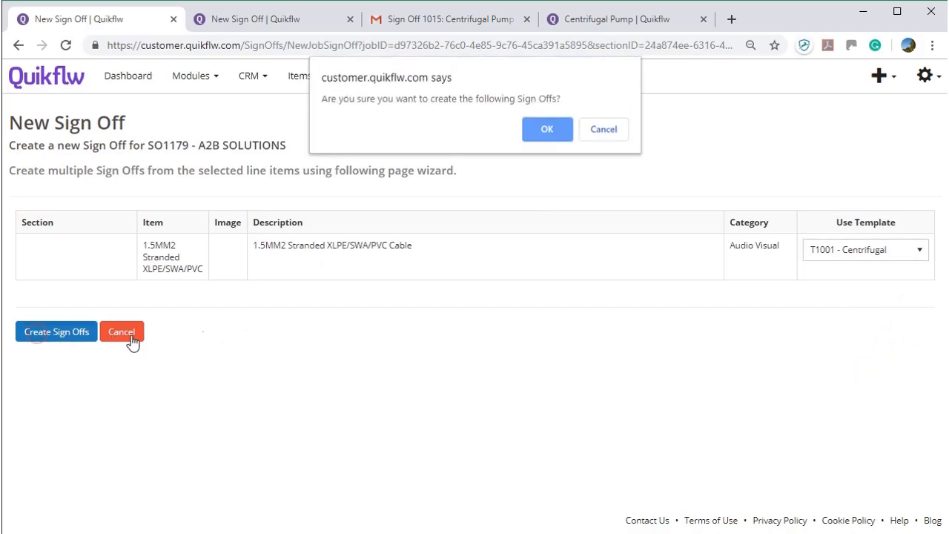
pyautogui.click(546, 130)
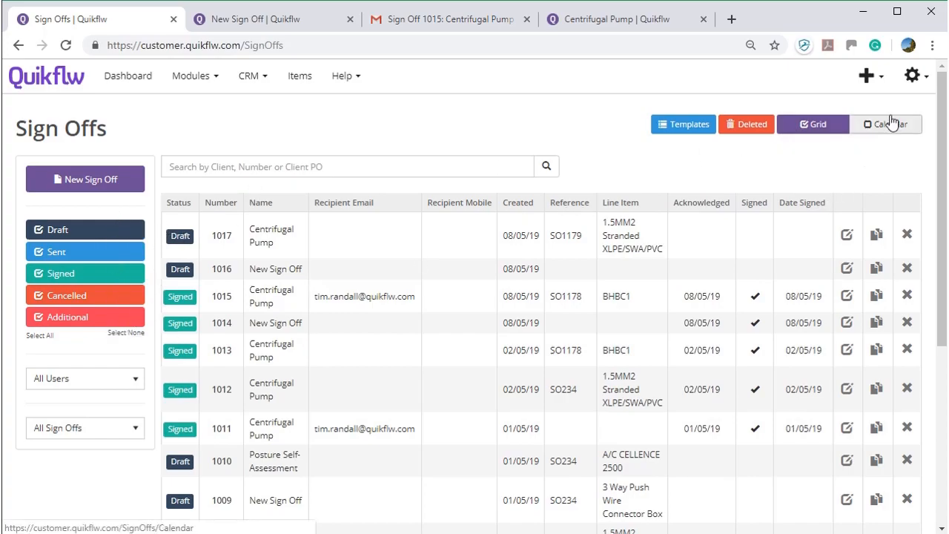
# - Review sign-off statuses and templates in Sign Off Settings, then return to the Sign Offs tab
pyautogui.click(911, 77)
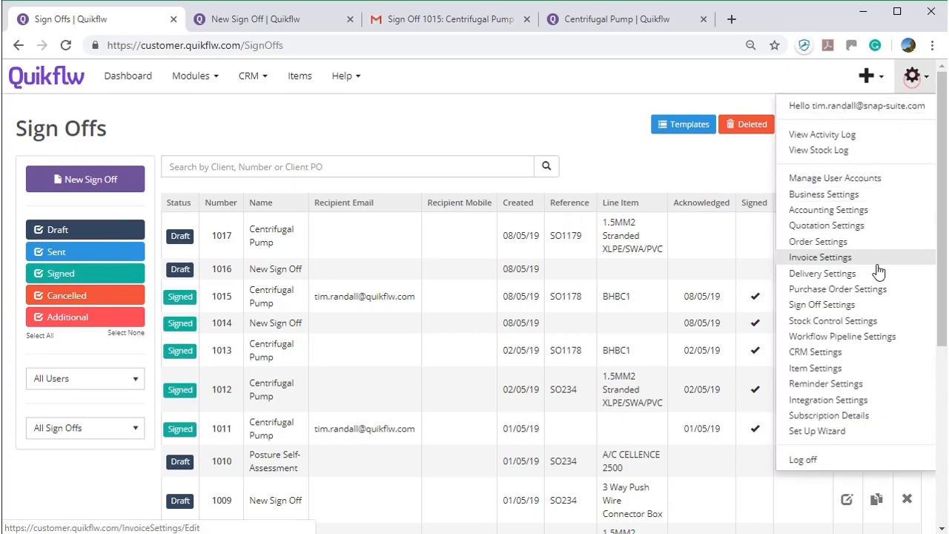
pyautogui.keyDown('ctrl'); pyautogui.click(862, 310); pyautogui.keyUp('ctrl')
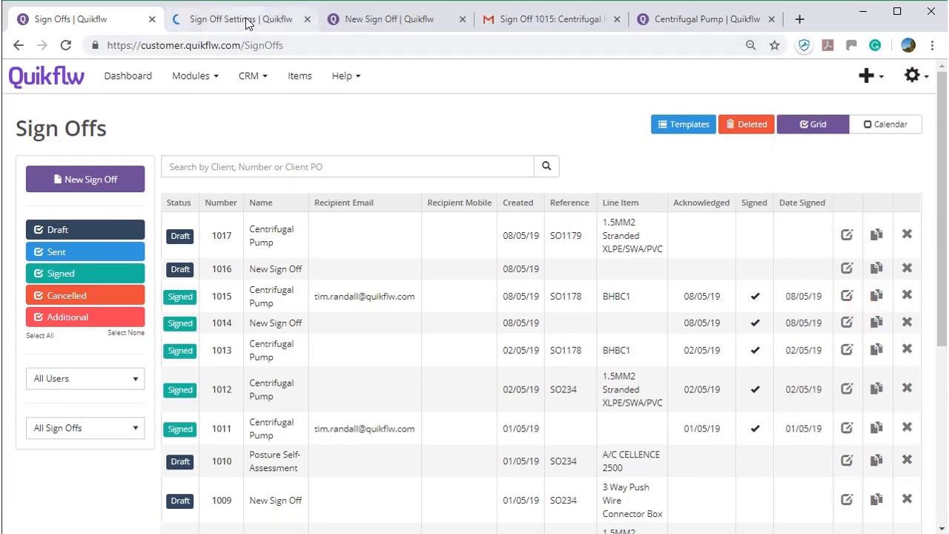
pyautogui.click(244, 19)
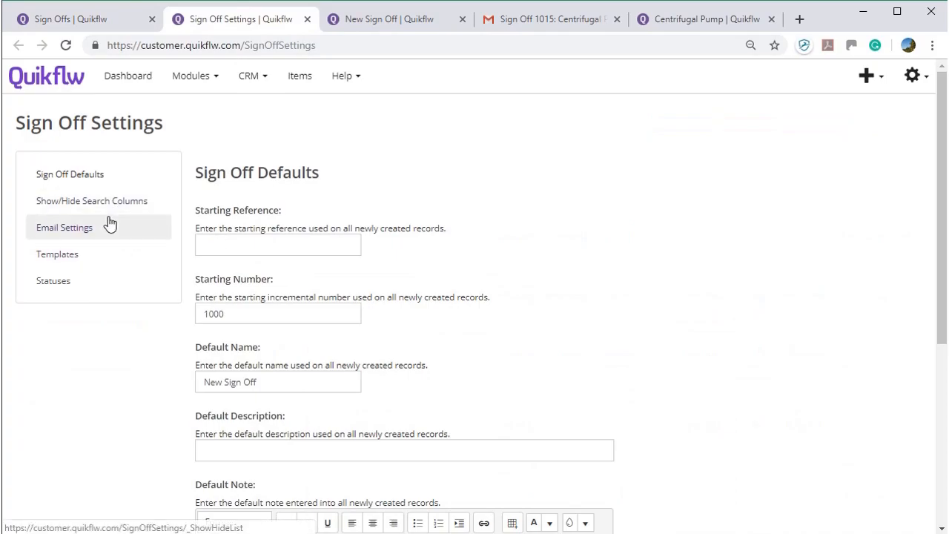
pyautogui.click(91, 277)
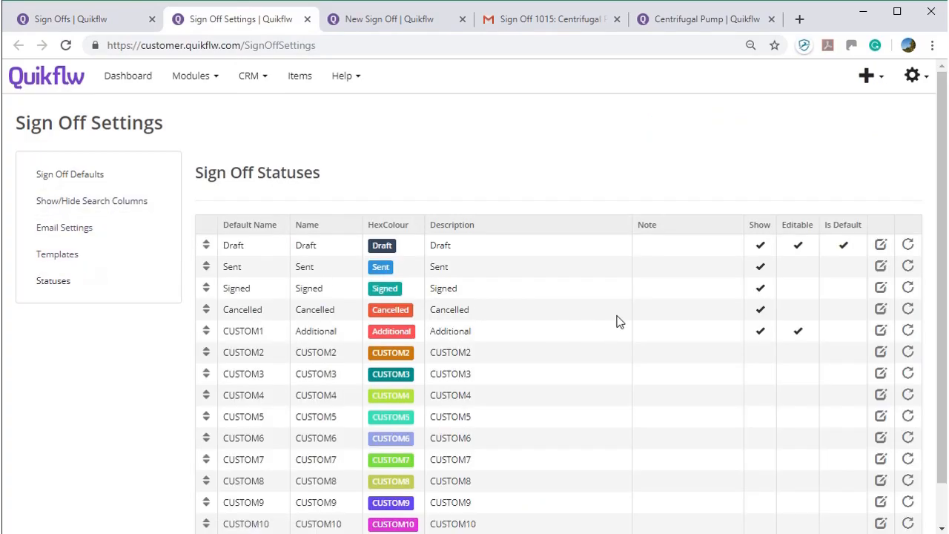
pyautogui.click(133, 262)
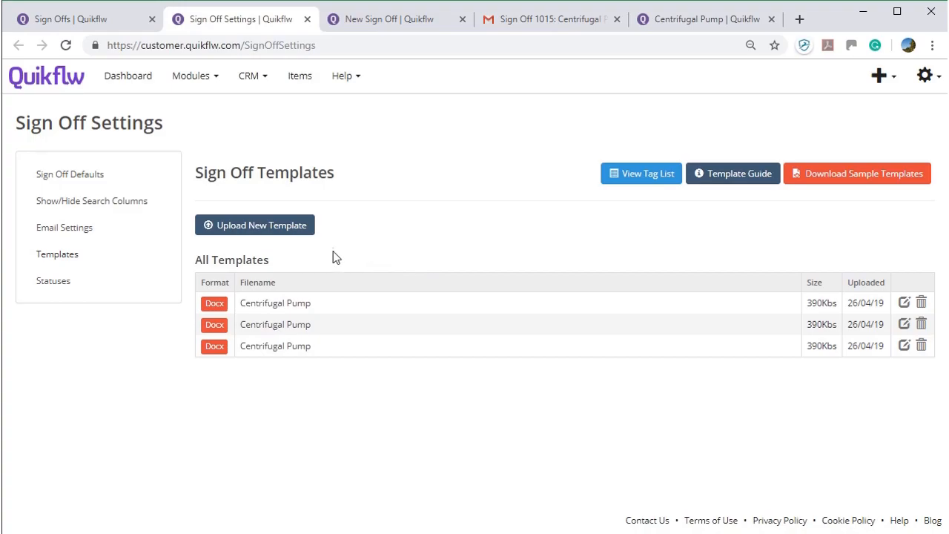
pyautogui.click(87, 22)
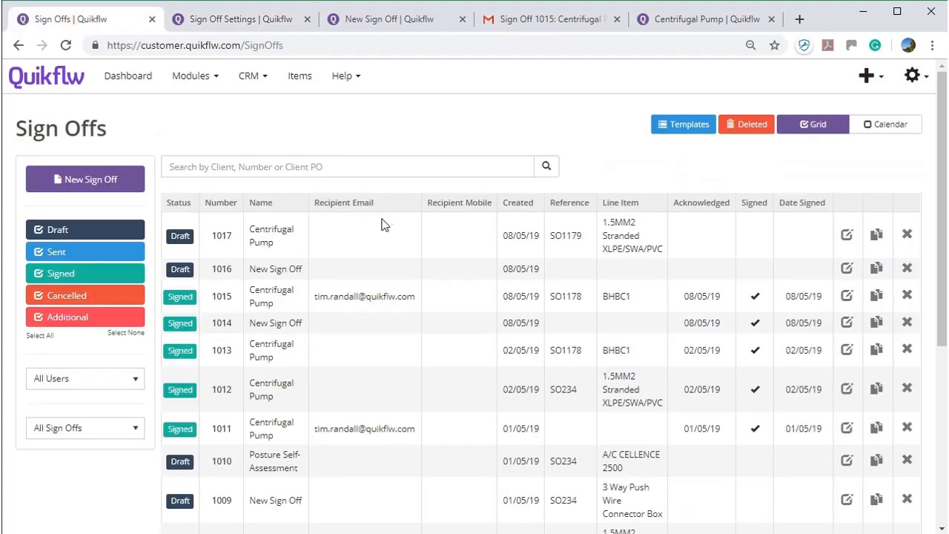
# - In the calendar, move sign-off 1014 from Wednesday 8 to Thursday 9 May, then return to the grid
pyautogui.click(873, 125)
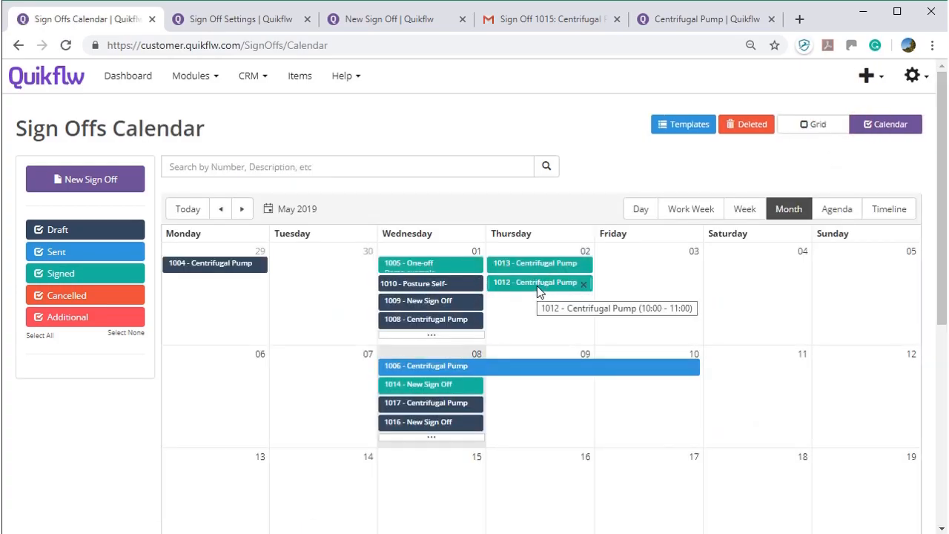
pyautogui.moveTo(458, 386); pyautogui.dragTo(526, 384)
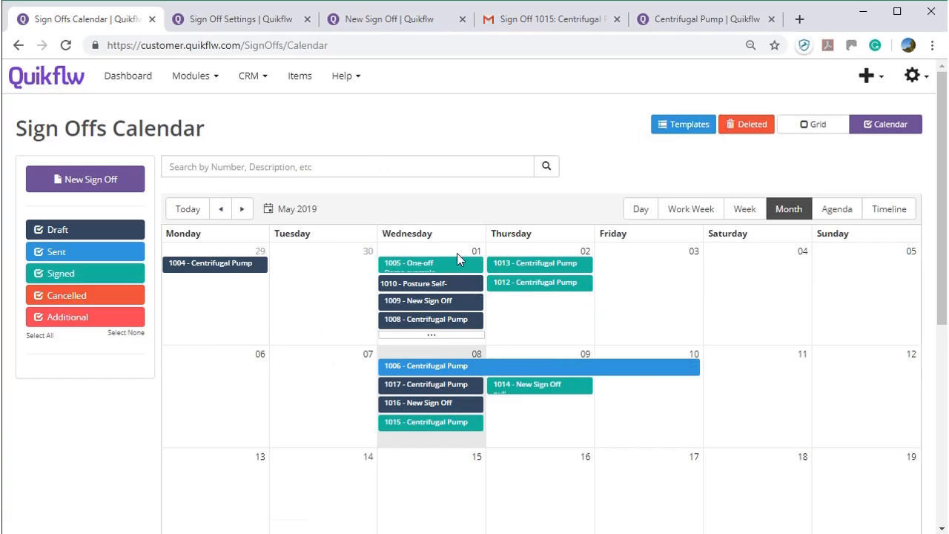
pyautogui.click(807, 134)
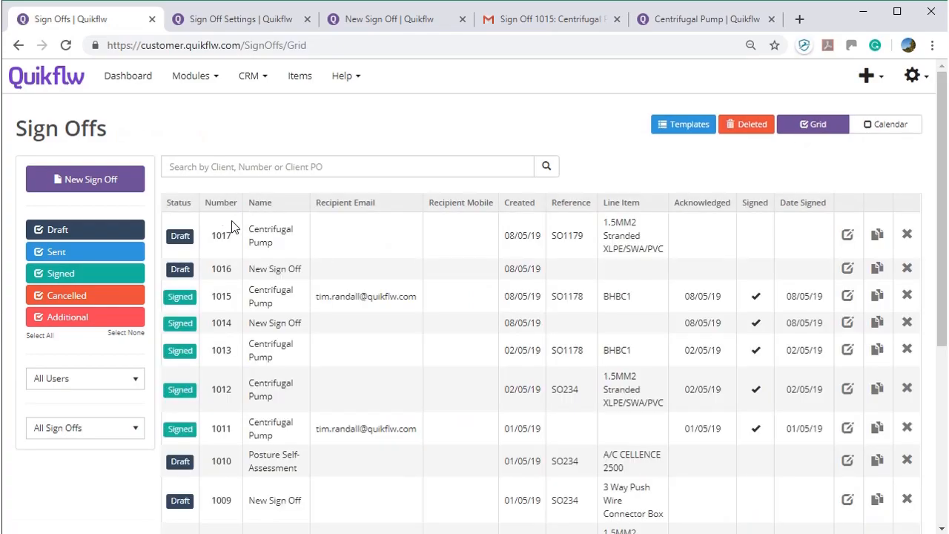
# - Open sign-off 1017 and enter the recipient's e-mail address
pyautogui.click(223, 237)
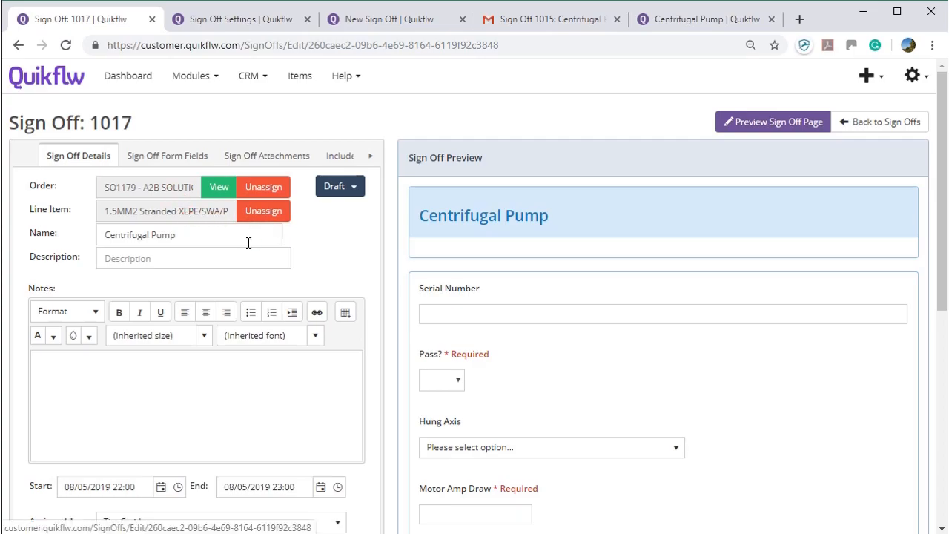
pyautogui.scroll(-2, 185, 341)
pyautogui.scroll(-1, 153, 269)
pyautogui.click(195, 351)
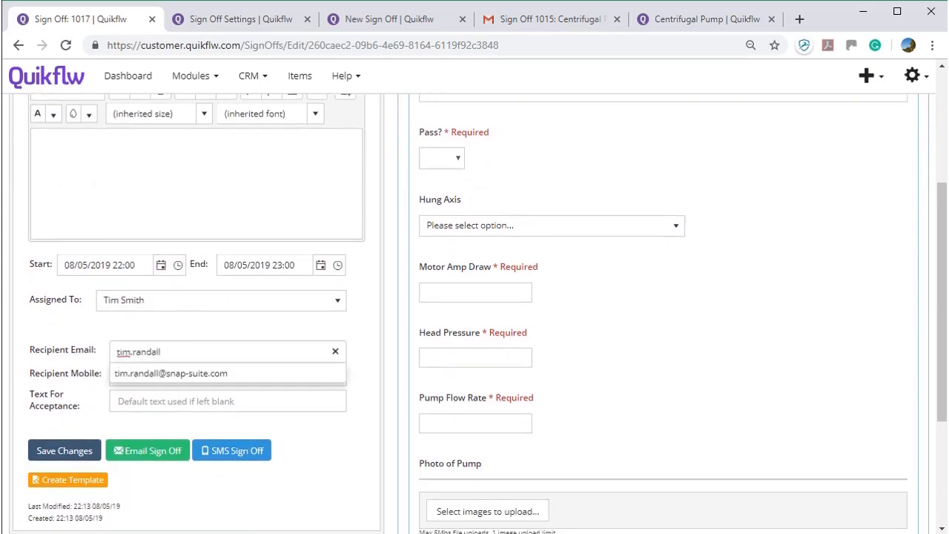
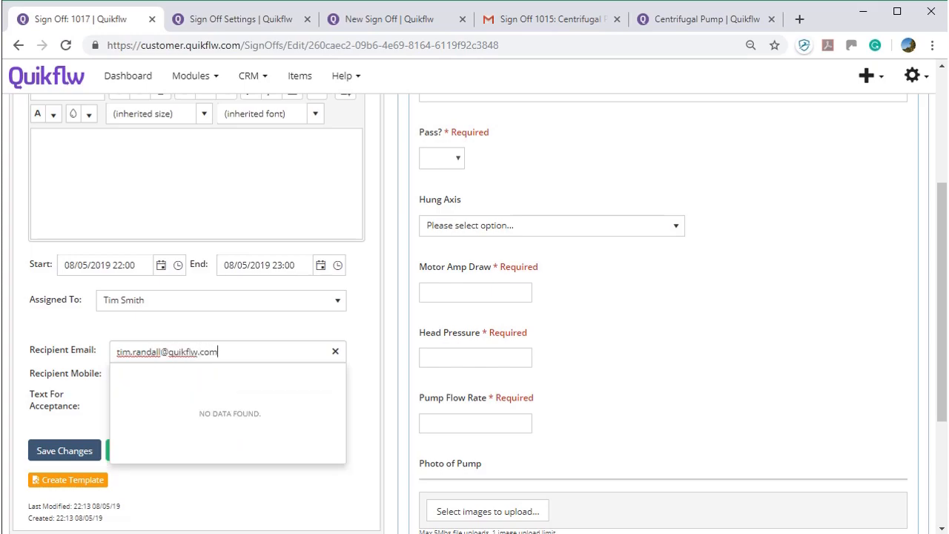
pyautogui.click(102, 321)
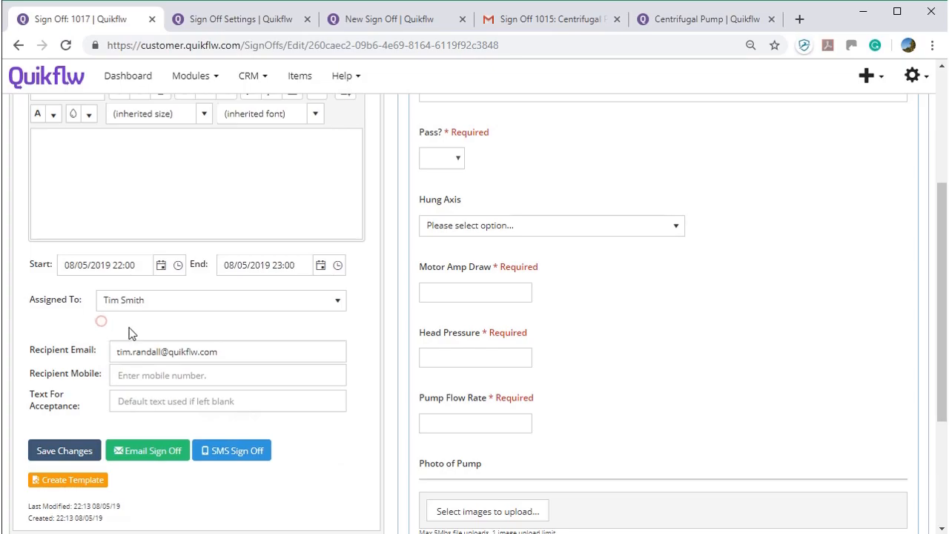
# - E-mail the sign-off to the recipient and close the e-mail panel
pyautogui.click(148, 455)
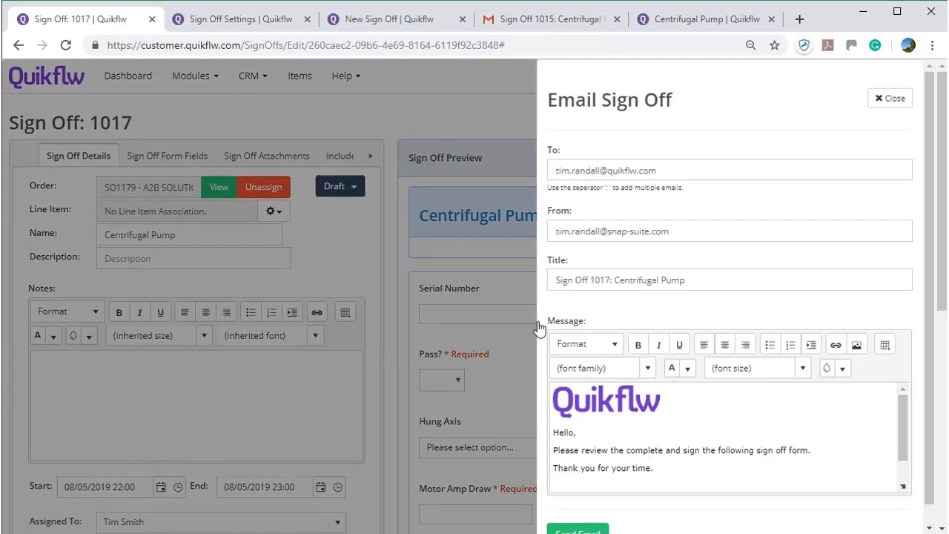
pyautogui.scroll(-1, 656, 314)
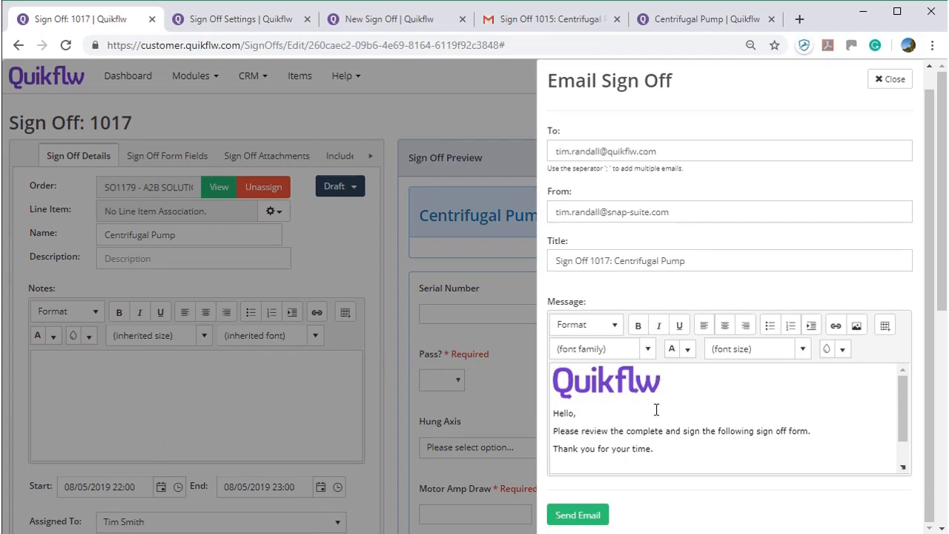
pyautogui.click(589, 516)
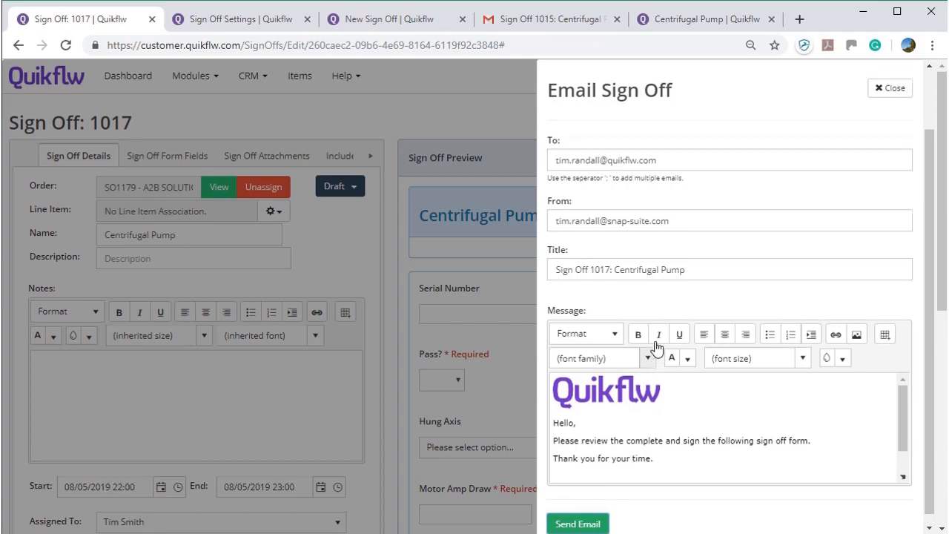
pyautogui.click(869, 158)
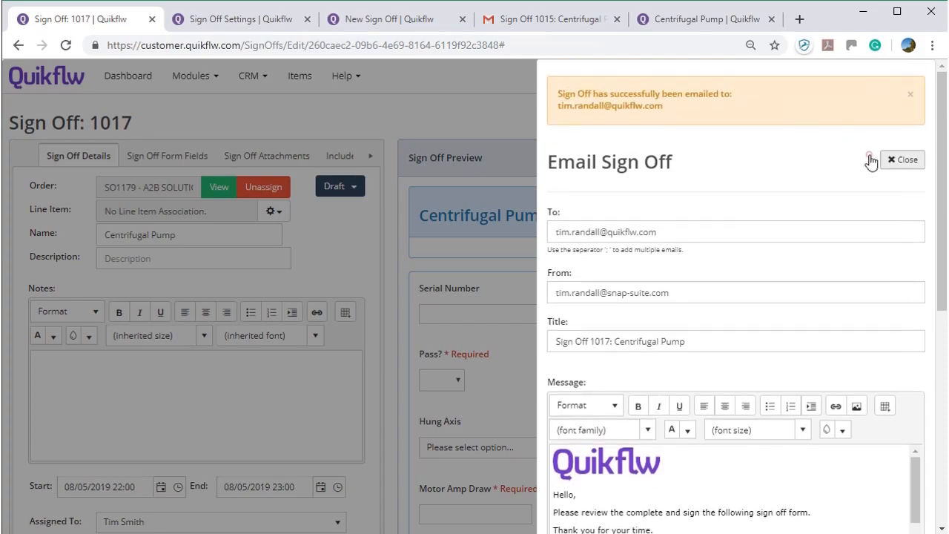
# - Follow the SignOffSubmit link in the Sign Off 1017 e-mail to the Centrifugal Pump form
pyautogui.click(511, 25)
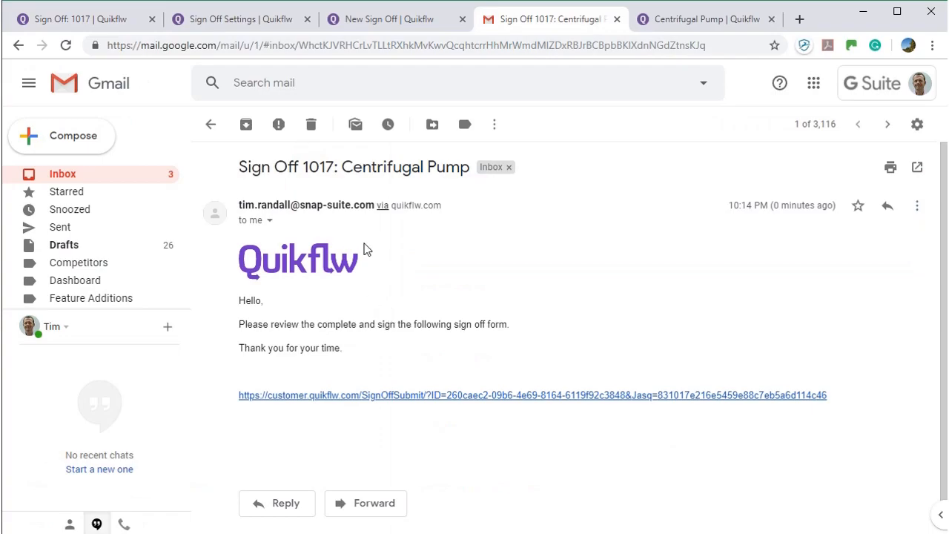
pyautogui.click(365, 399)
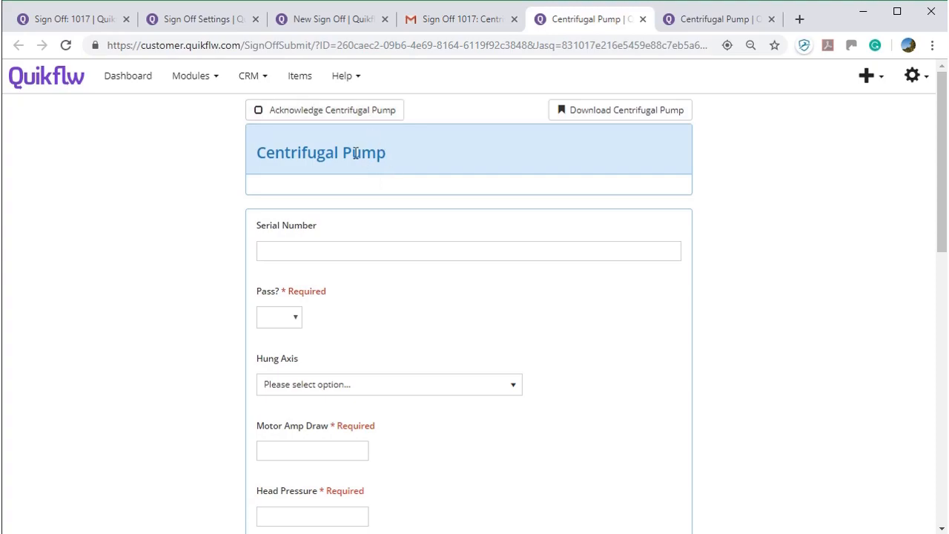
# - Acknowledge the Centrifugal Pump sign-off, enter serial number 231231, mark it Pass, and set Hung Axis to Horizontal
pyautogui.click(343, 113)
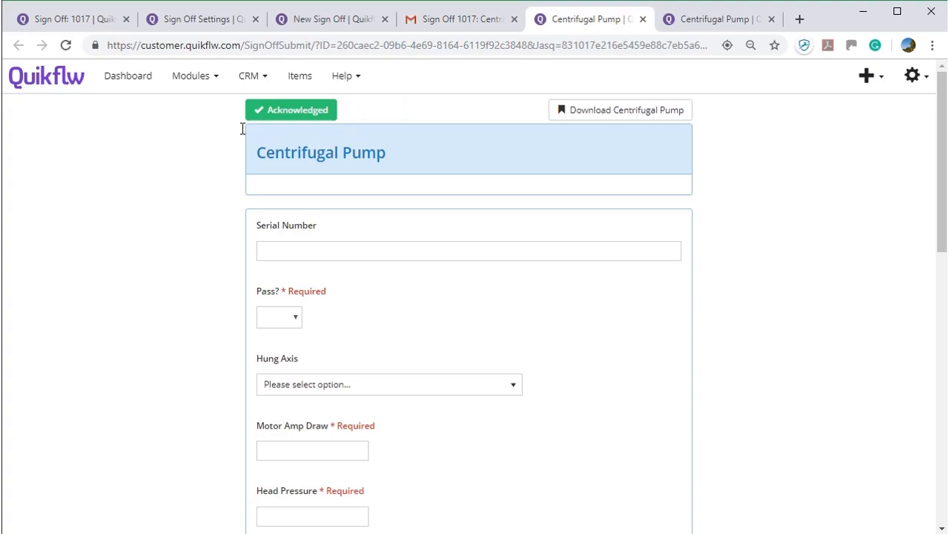
pyautogui.click(331, 251)
pyautogui.write('231231')
pyautogui.click(301, 319)
pyautogui.click(281, 345)
pyautogui.click(296, 384)
pyautogui.click(303, 423)
# - Enter the test readings: Motor Amp Draw 3432, Head Pressure 44, Pump Flow Rate 44
pyautogui.click(307, 445)
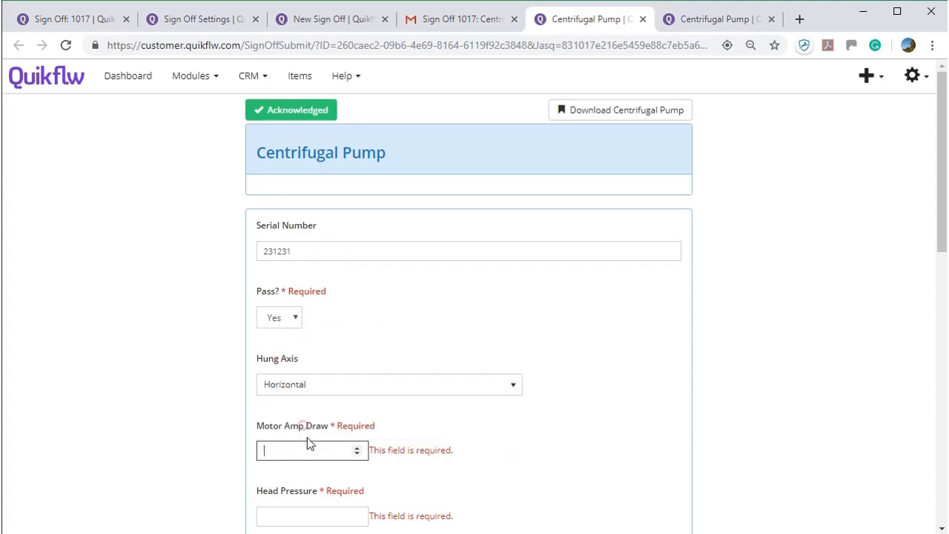
pyautogui.write('3432')
pyautogui.scroll(-1, 308, 474)
pyautogui.scroll(-2, 308, 478)
pyautogui.click(299, 295)
pyautogui.write('44')
pyautogui.click(315, 361)
pyautogui.write('44')
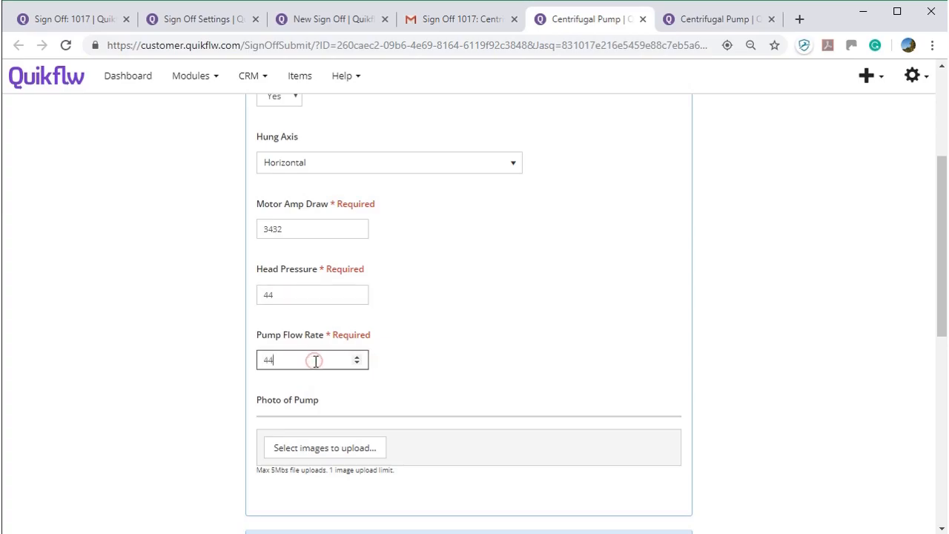
pyautogui.scroll(2, 347, 211)
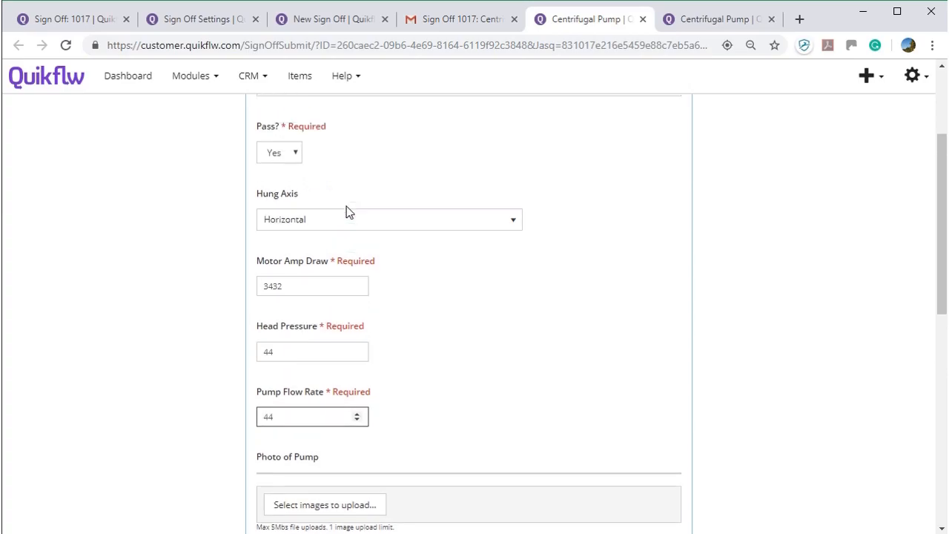
pyautogui.scroll(-1, 345, 214)
pyautogui.scroll(-4, 289, 267)
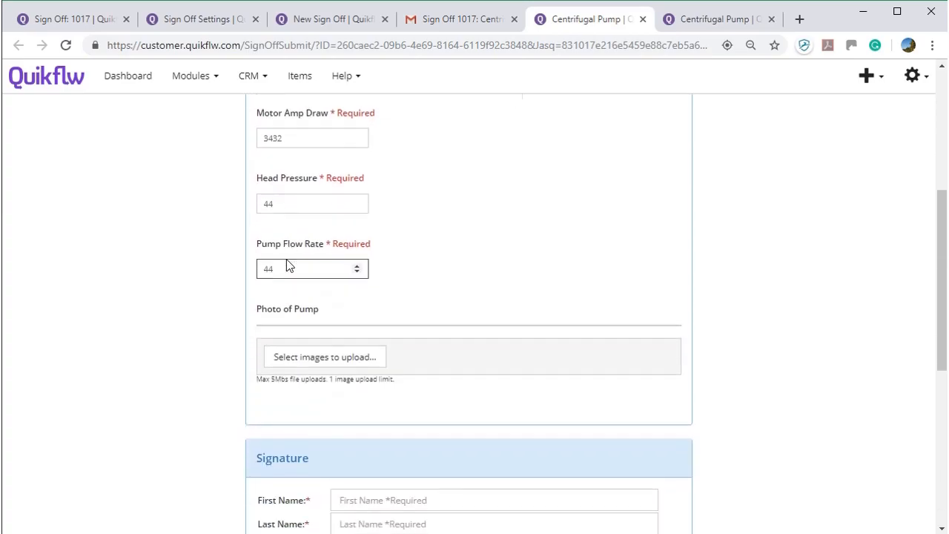
# - Upload the water pump photo to the form
pyautogui.click(349, 227)
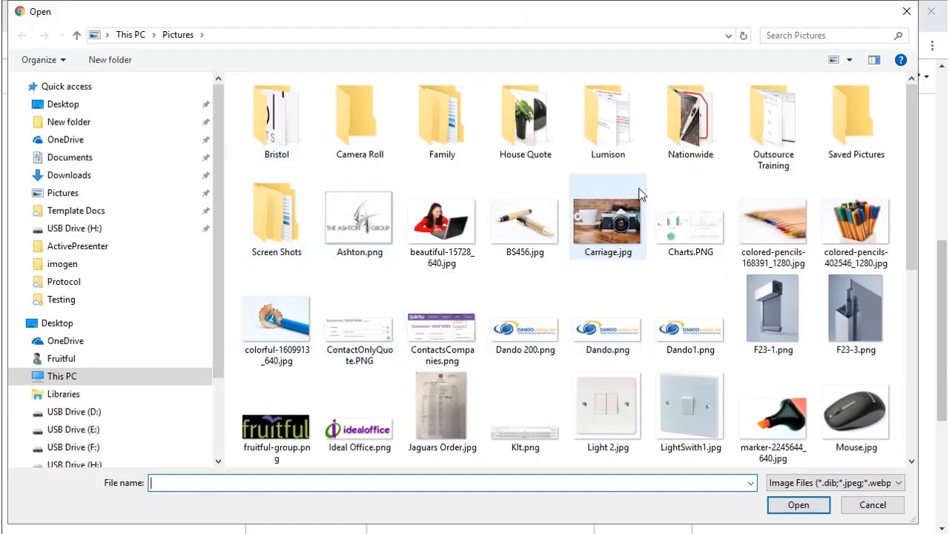
pyautogui.click(361, 207)
pyautogui.scroll(-4, 360, 207)
pyautogui.click(528, 418)
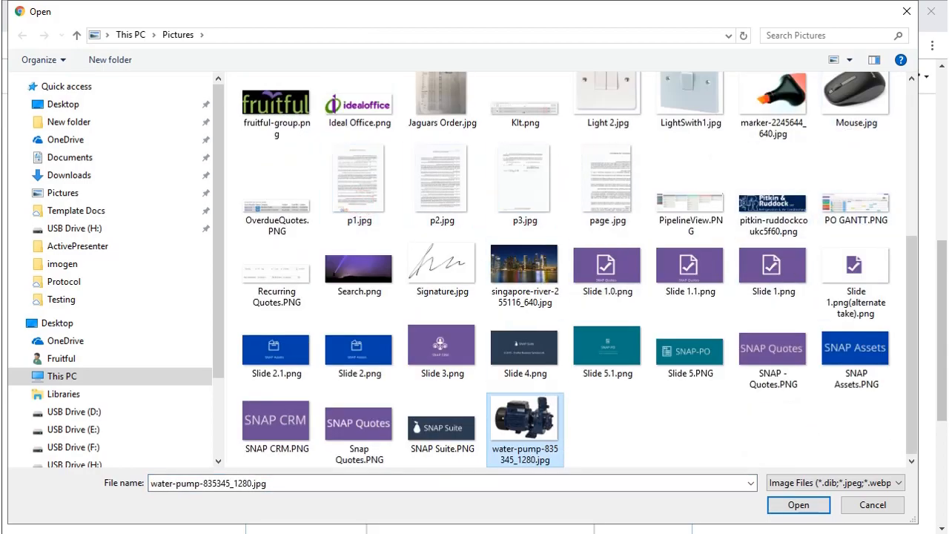
pyautogui.click(829, 511)
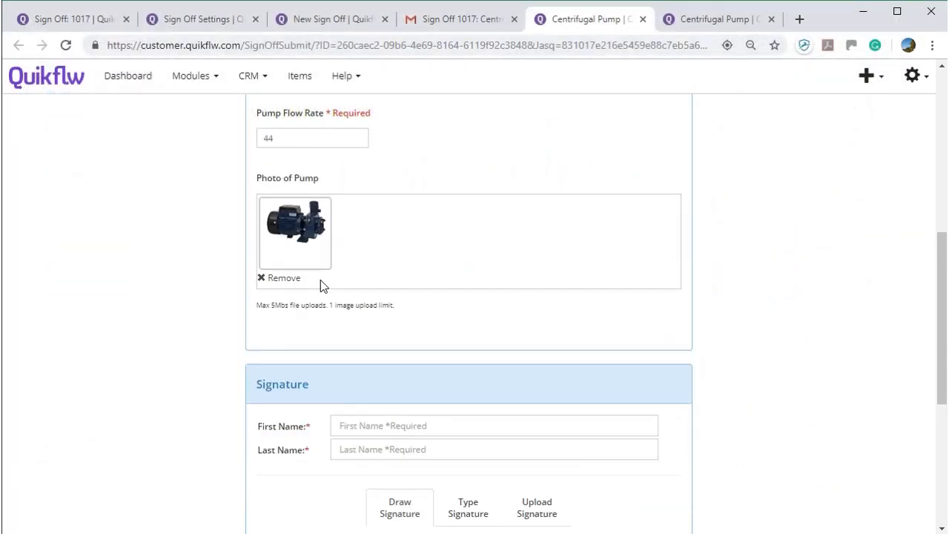
# - Enter the signer's first and last name, draw the signature, confirm accuracy, and submit the form
pyautogui.scroll(-1, 320, 282)
pyautogui.scroll(-1, 322, 286)
pyautogui.click(333, 277)
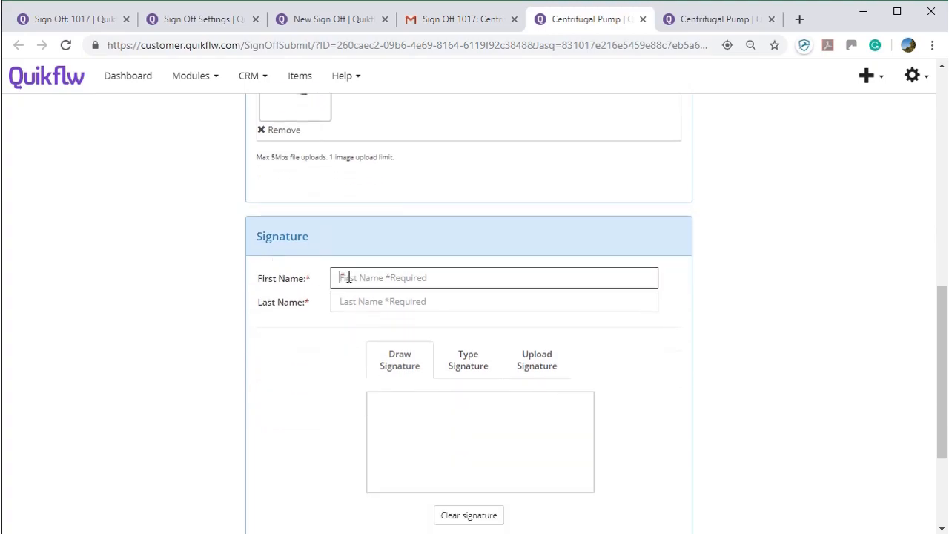
pyautogui.click(415, 298)
pyautogui.press('Tab')
pyautogui.moveTo(423, 434); pyautogui.dragTo(508, 444)
pyautogui.scroll(-2, 445, 438)
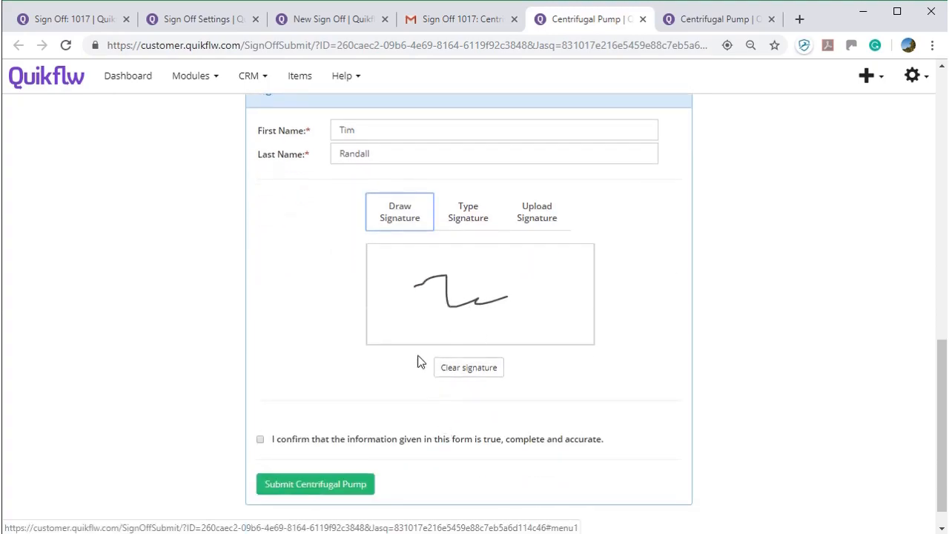
pyautogui.click(260, 440)
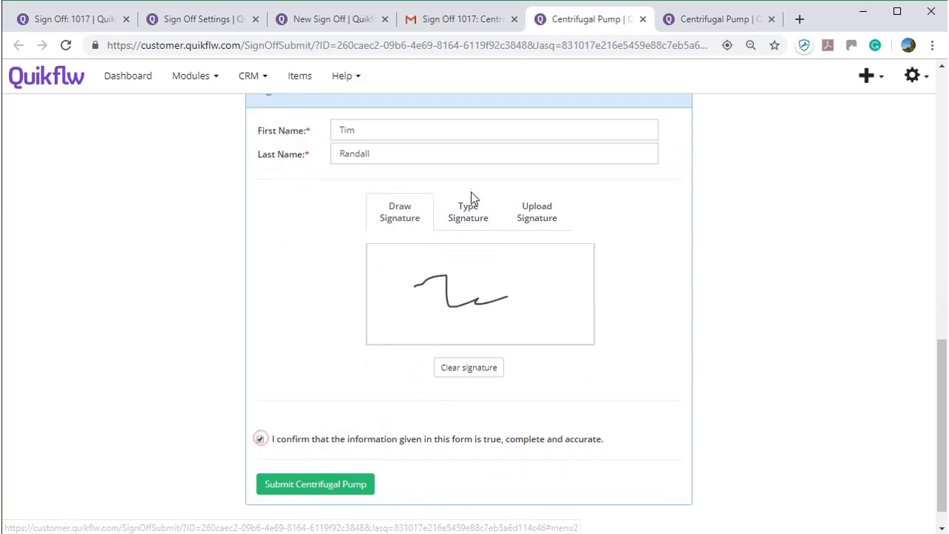
pyautogui.click(352, 484)
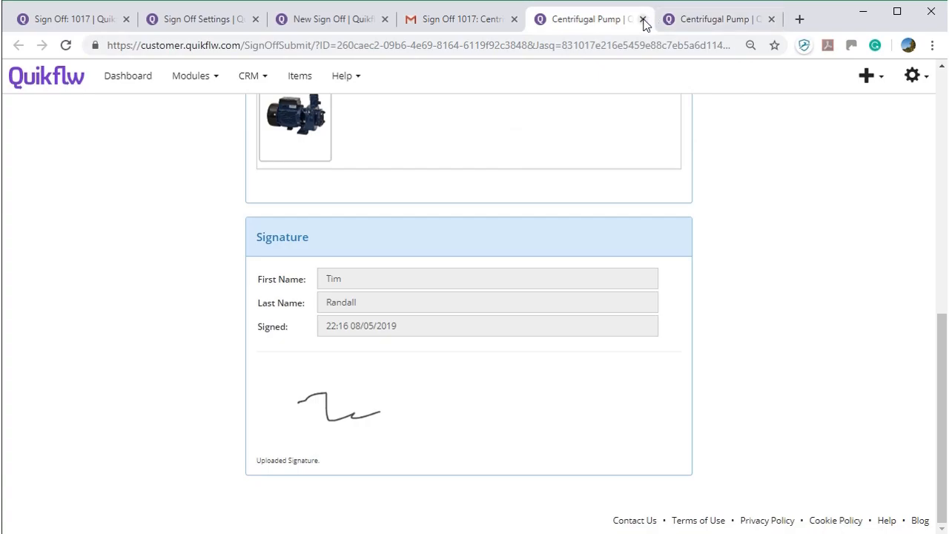
pyautogui.click(36, 20)
pyautogui.click(890, 133)
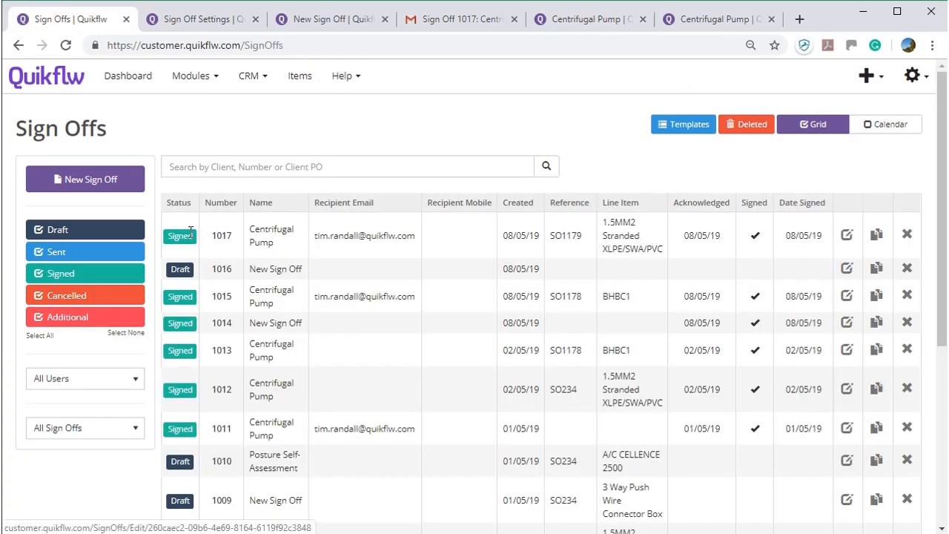
pyautogui.click(221, 236)
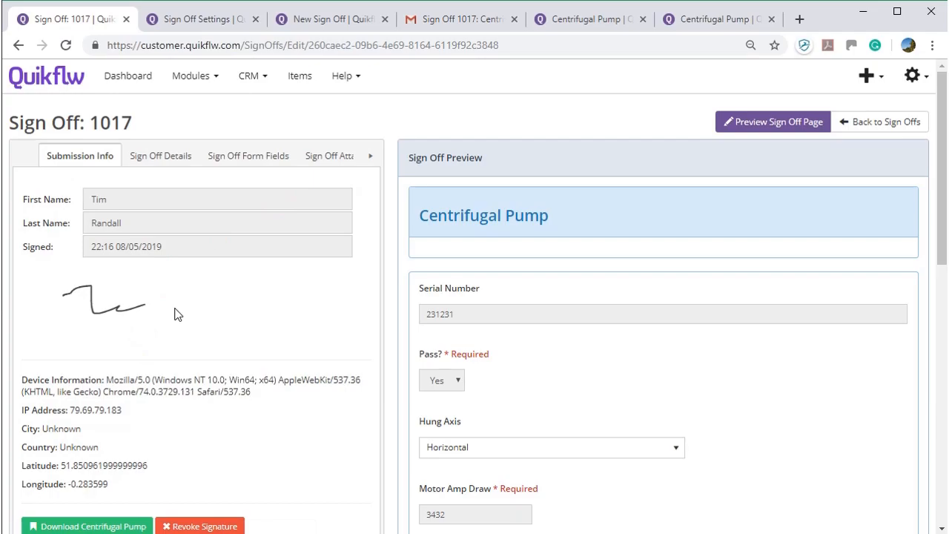
pyautogui.scroll(-1, 398, 301)
pyautogui.scroll(-4, 512, 311)
pyautogui.scroll(2, 512, 311)
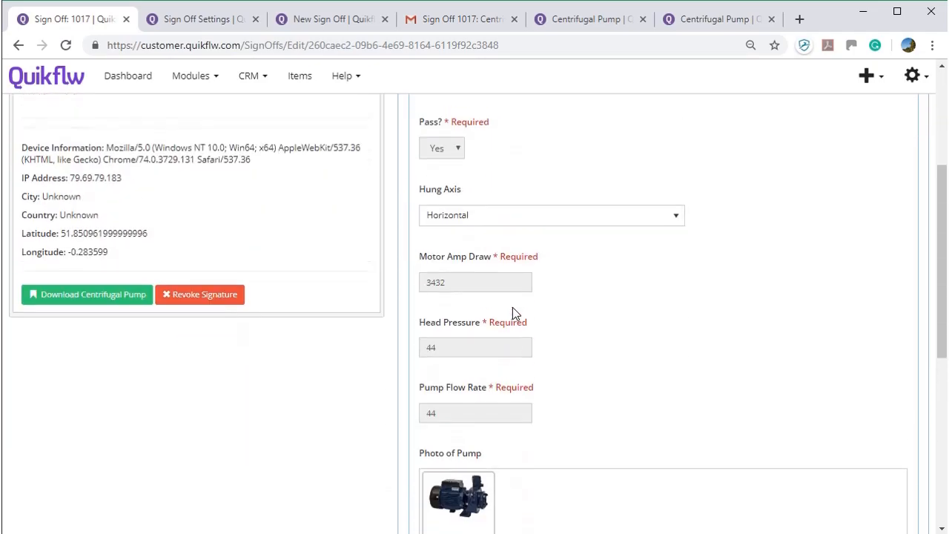
pyautogui.scroll(-2, 515, 313)
pyautogui.click(474, 371)
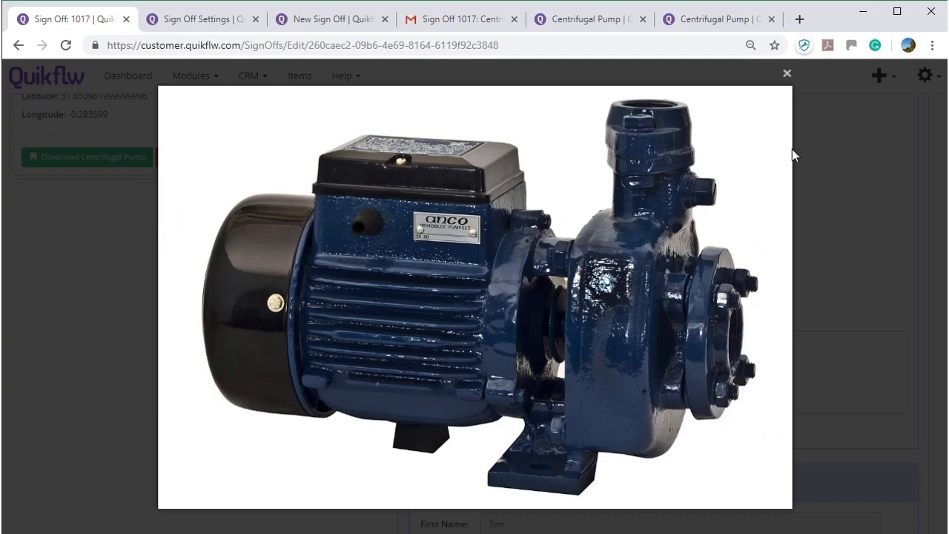
pyautogui.click(788, 72)
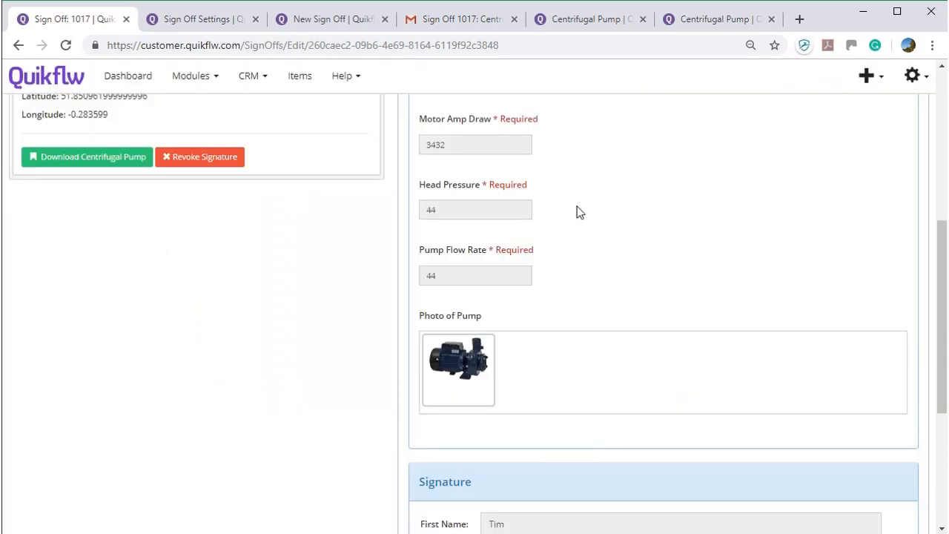
pyautogui.scroll(-2, 542, 326)
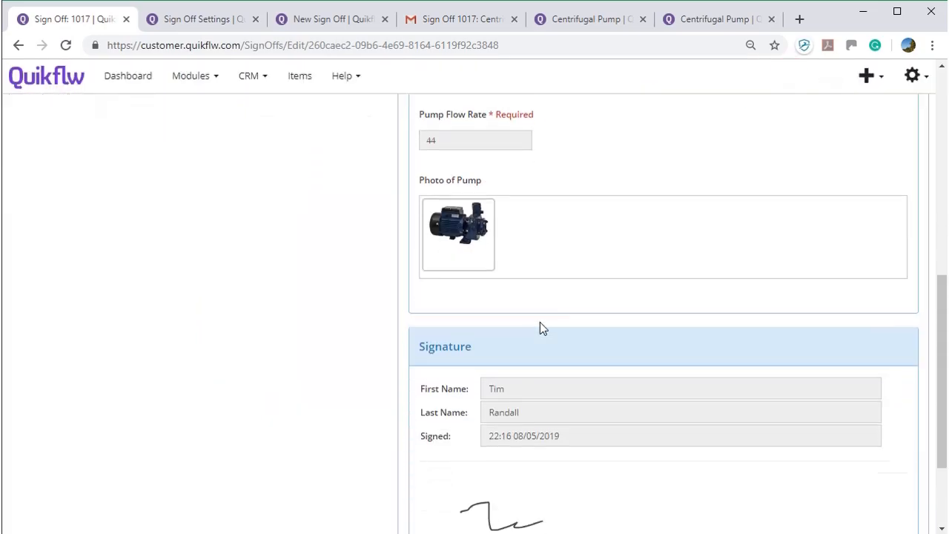
pyautogui.scroll(8, 539, 327)
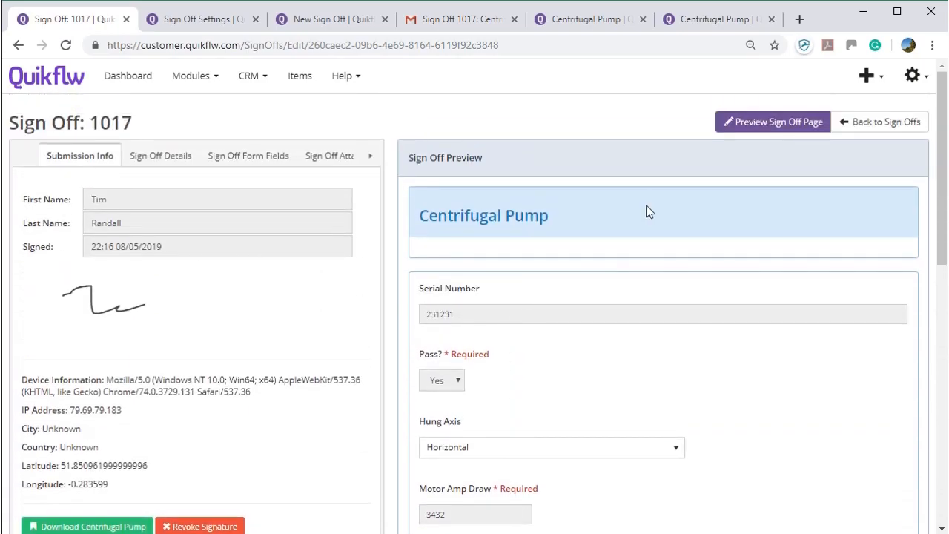
pyautogui.scroll(-2, 75, 289)
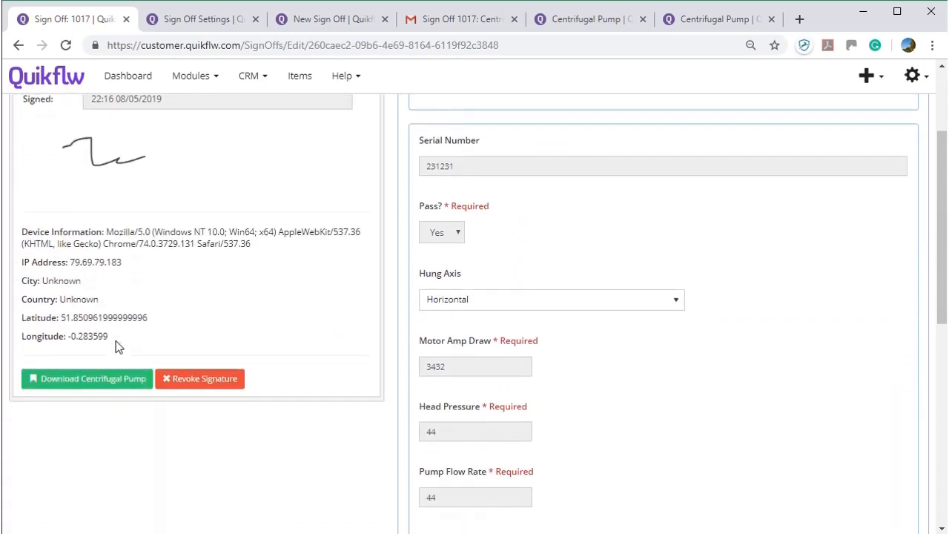
# - Download Centrifugal Pump 1017.pdf, review its test result lines, then close the PDF tab
pyautogui.click(107, 385)
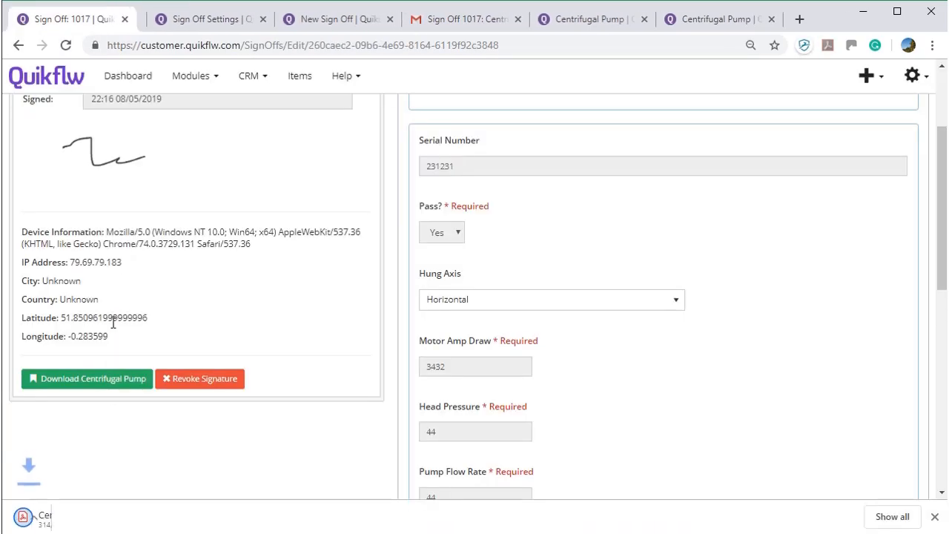
pyautogui.click(74, 520)
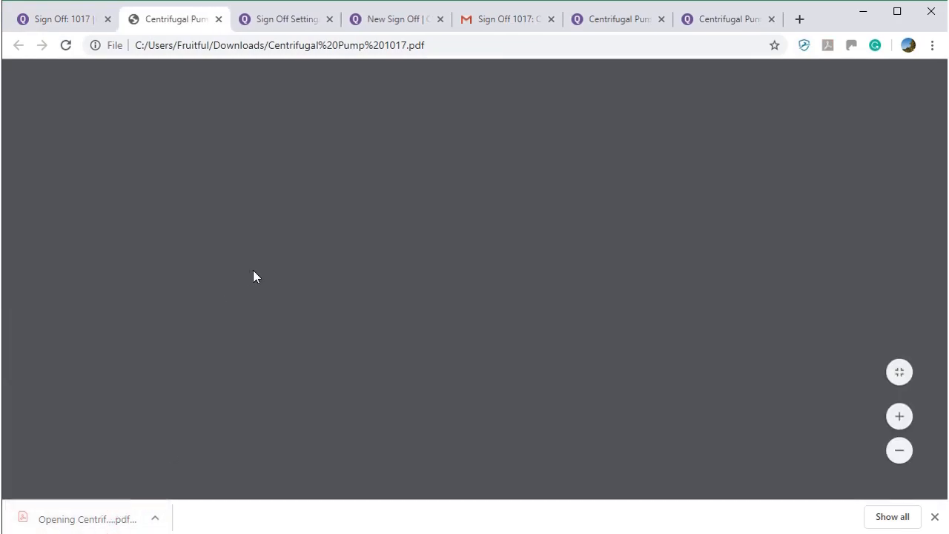
pyautogui.scroll(-1, 290, 275)
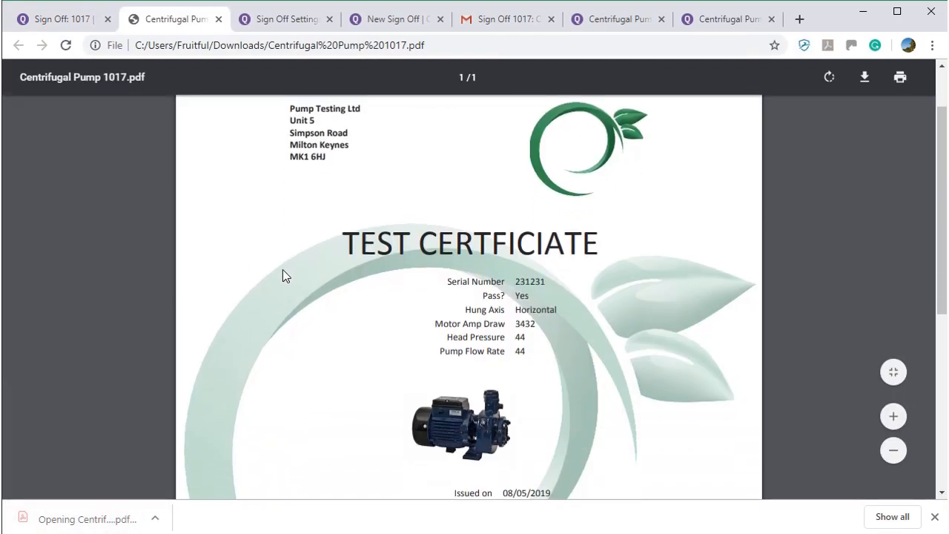
pyautogui.moveTo(448, 281); pyautogui.dragTo(529, 348)
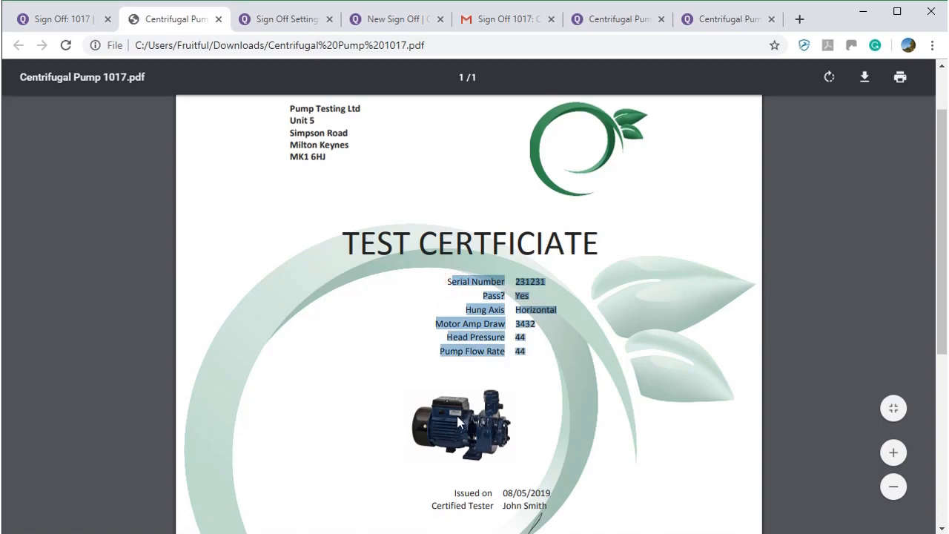
pyautogui.scroll(-4, 455, 419)
pyautogui.scroll(4, 453, 405)
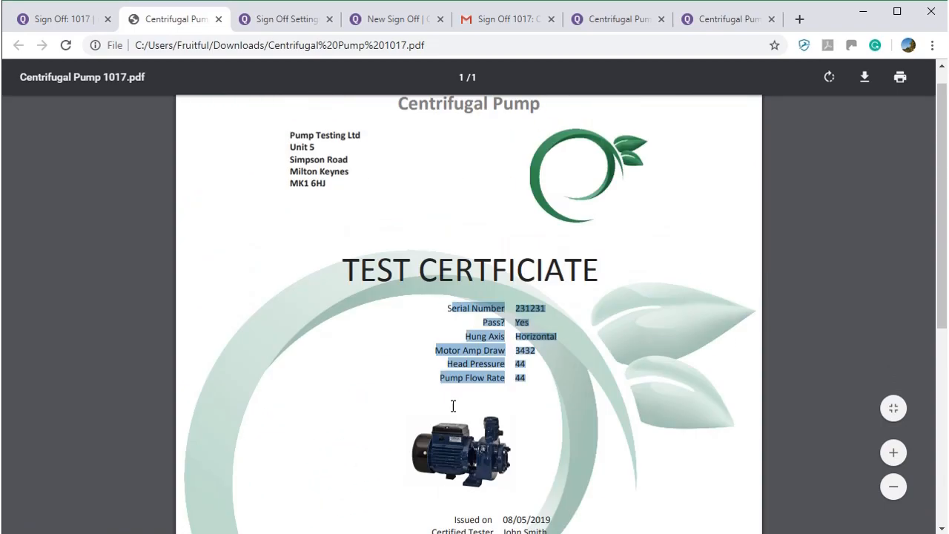
pyautogui.scroll(1, 453, 406)
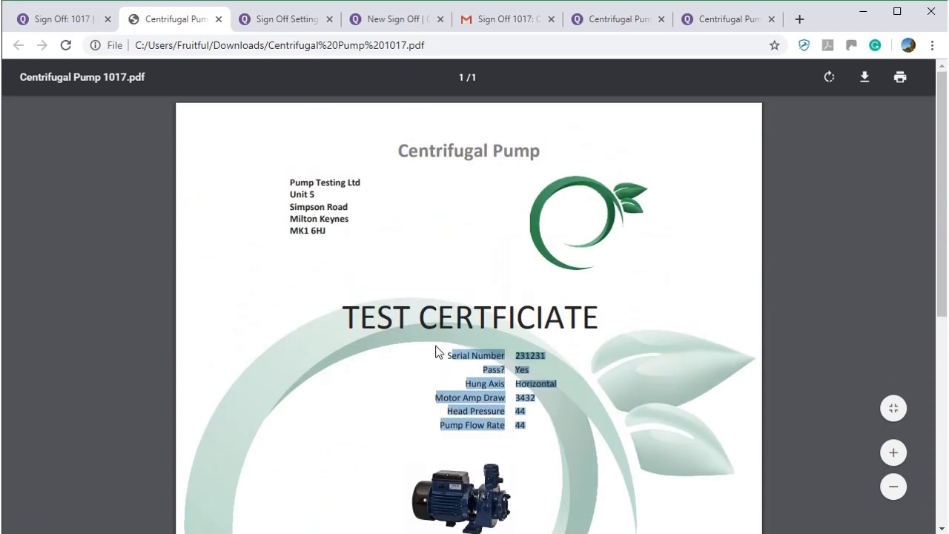
pyautogui.click(219, 20)
pyautogui.scroll(3, 690, 155)
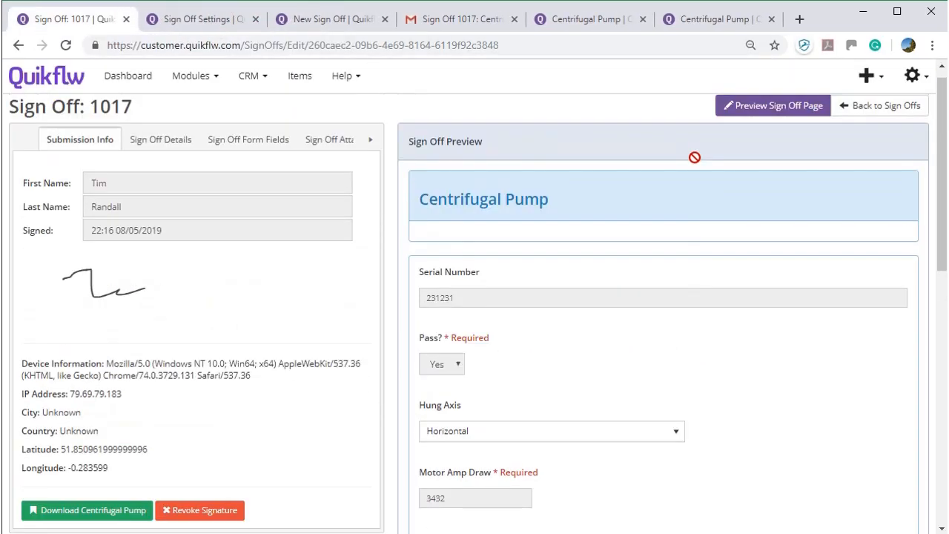
# - Go to Sign Off Settings and list the three Centrifugal Pump Docx templates
pyautogui.click(927, 75)
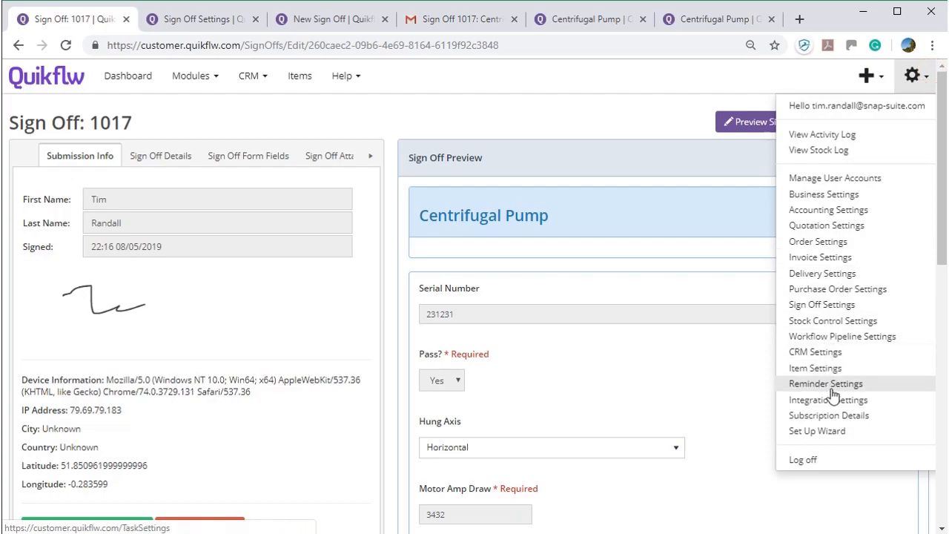
pyautogui.click(840, 304)
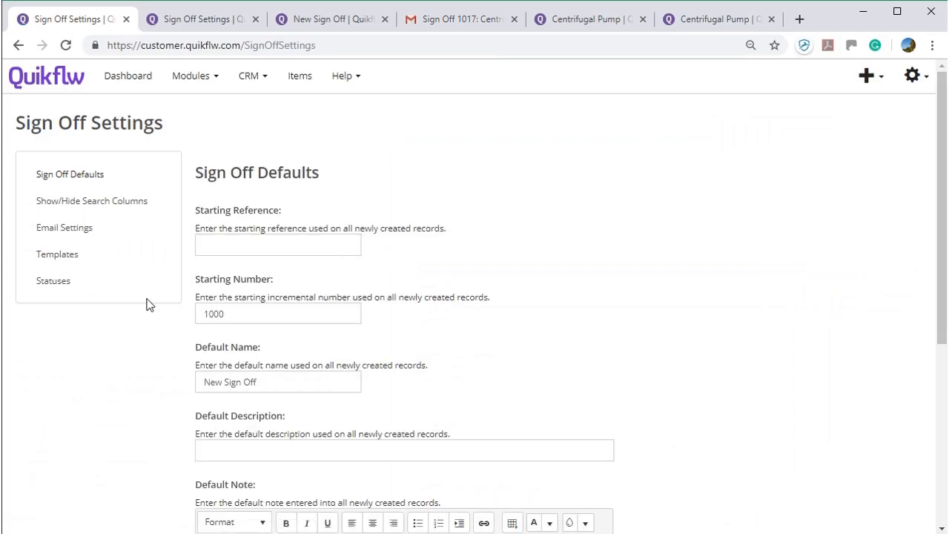
pyautogui.click(88, 255)
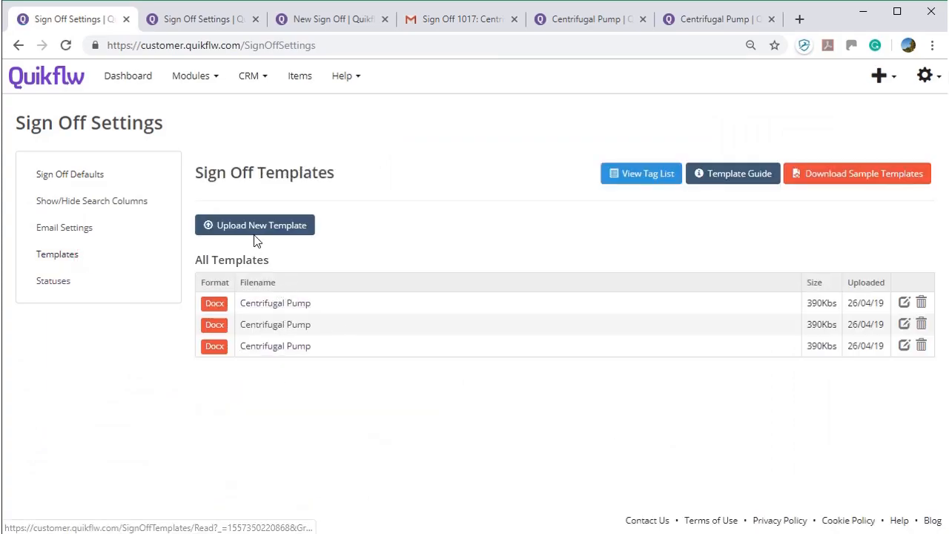
pyautogui.click(193, 82)
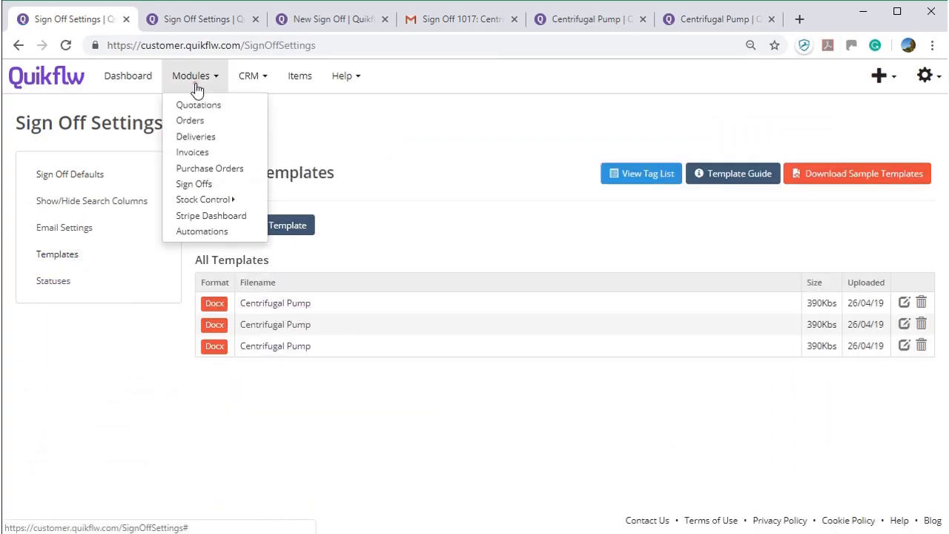
# - On purchase order PO1210, create a sign-off from the Aardvark Model item, then return to Purchase Orders
pyautogui.click(198, 170)
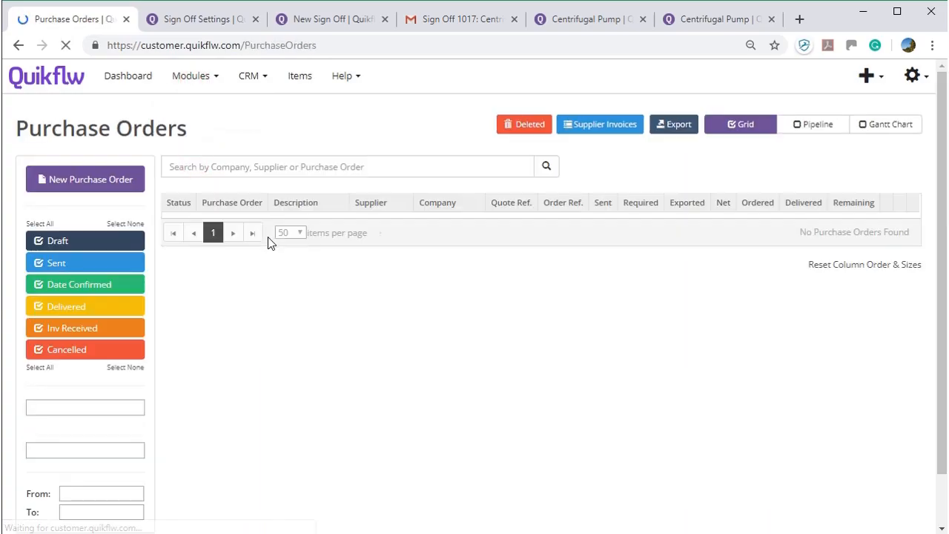
pyautogui.click(258, 243)
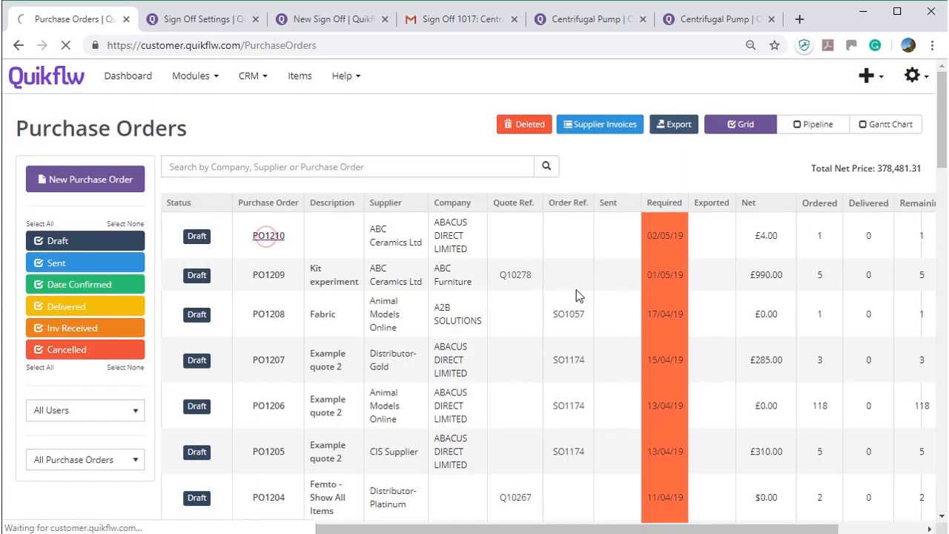
pyautogui.scroll(-5, 379, 307)
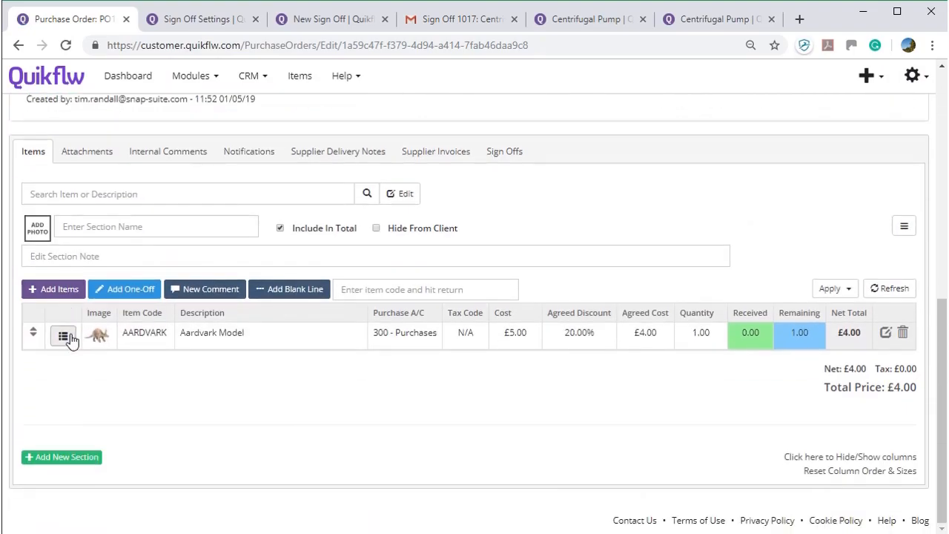
pyautogui.click(67, 337)
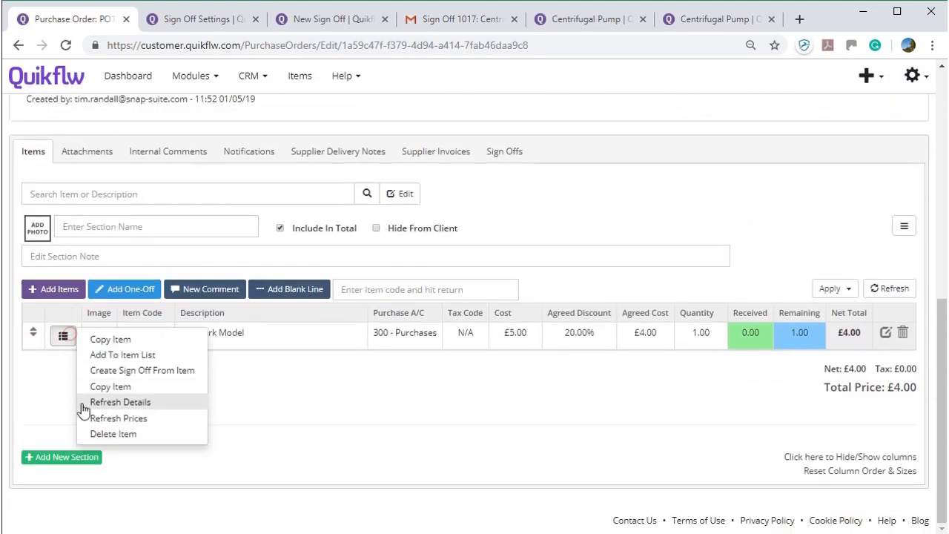
pyautogui.click(154, 370)
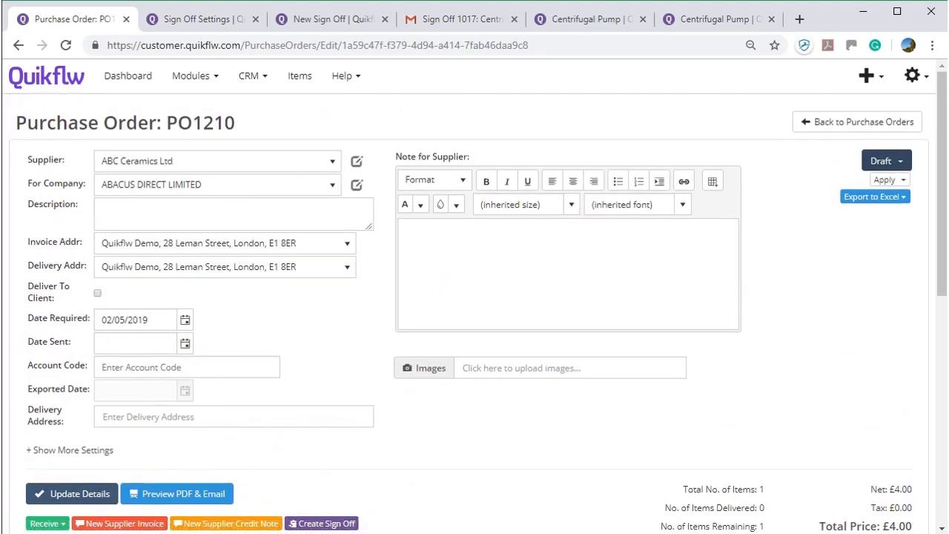
pyautogui.click(862, 123)
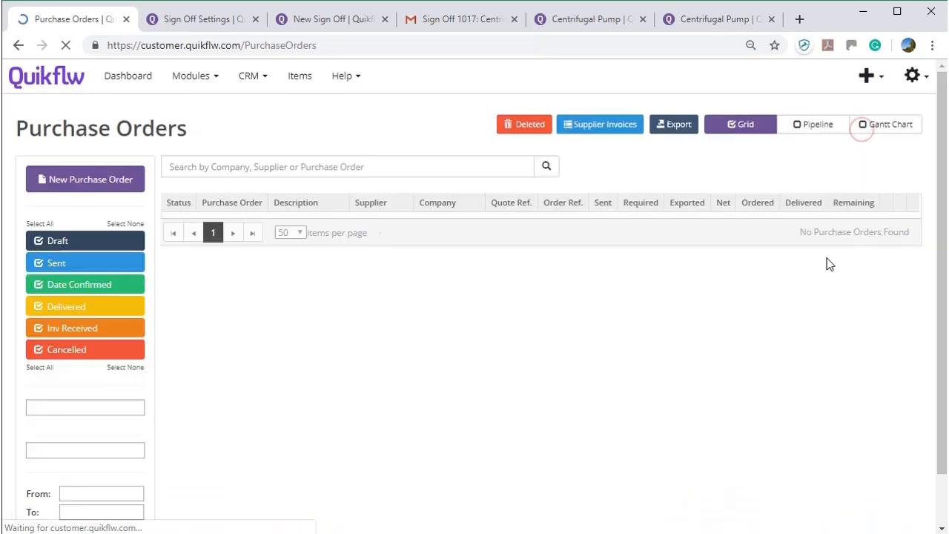